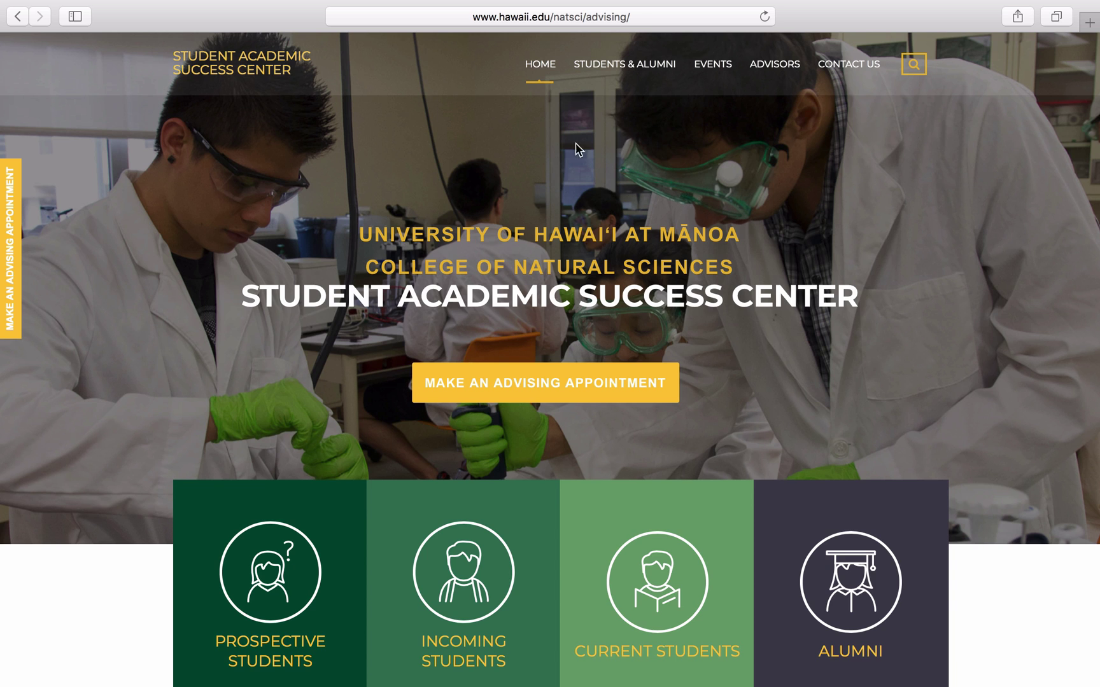
Step: Open Incoming Students > Online Orientation and scroll down to Module 5-1: ACE Registration
{"action": "mouse_move", "coordinate": [647, 59]}
{"action": "mouse_move", "coordinate": [632, 127]}
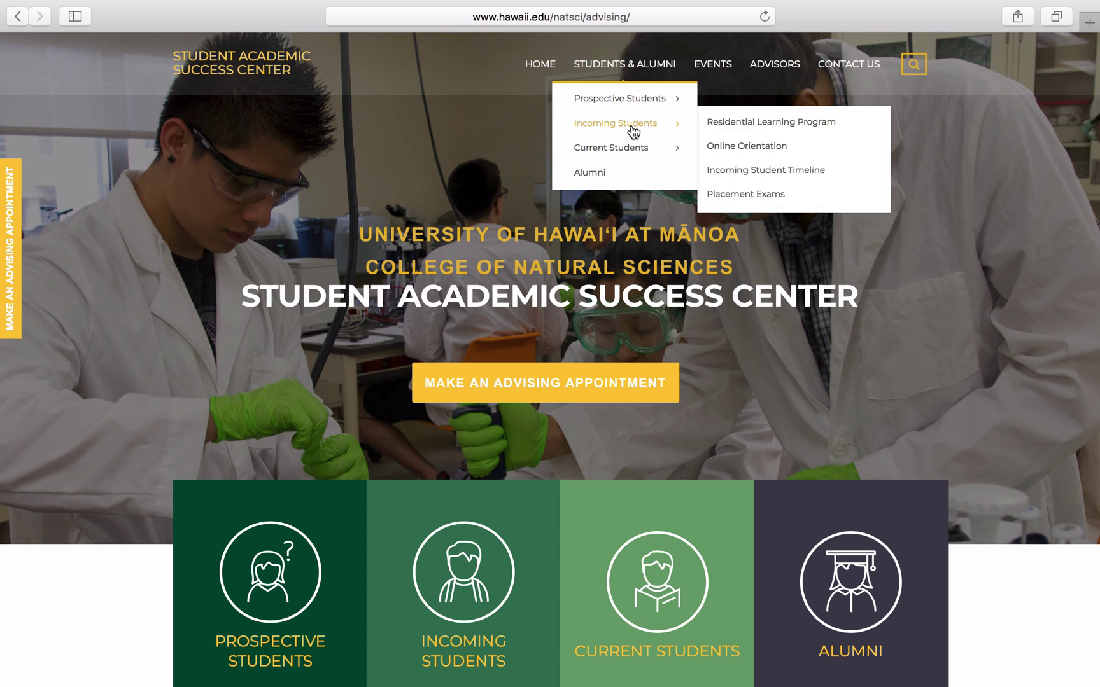
{"action": "left_click", "coordinate": [752, 156]}
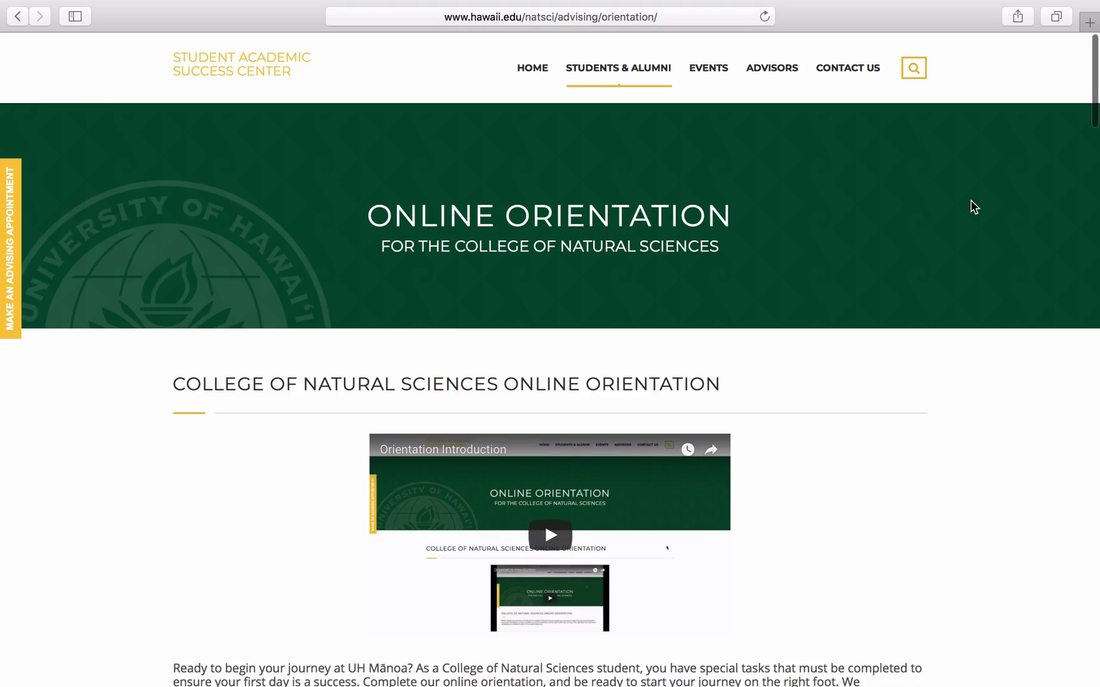
{"action": "scroll", "coordinate": [970, 206], "scroll_direction": "down", "scroll_amount": 5}
{"action": "scroll", "coordinate": [972, 207], "scroll_direction": "down", "scroll_amount": 20}
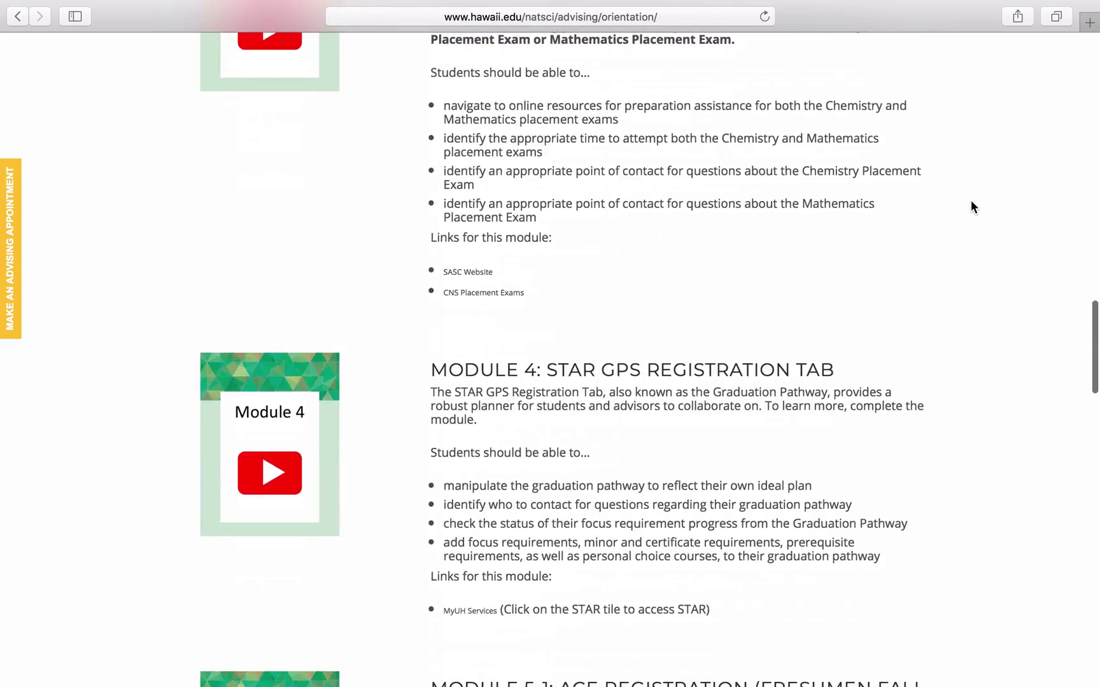
{"action": "scroll", "coordinate": [971, 207], "scroll_direction": "down", "scroll_amount": 3}
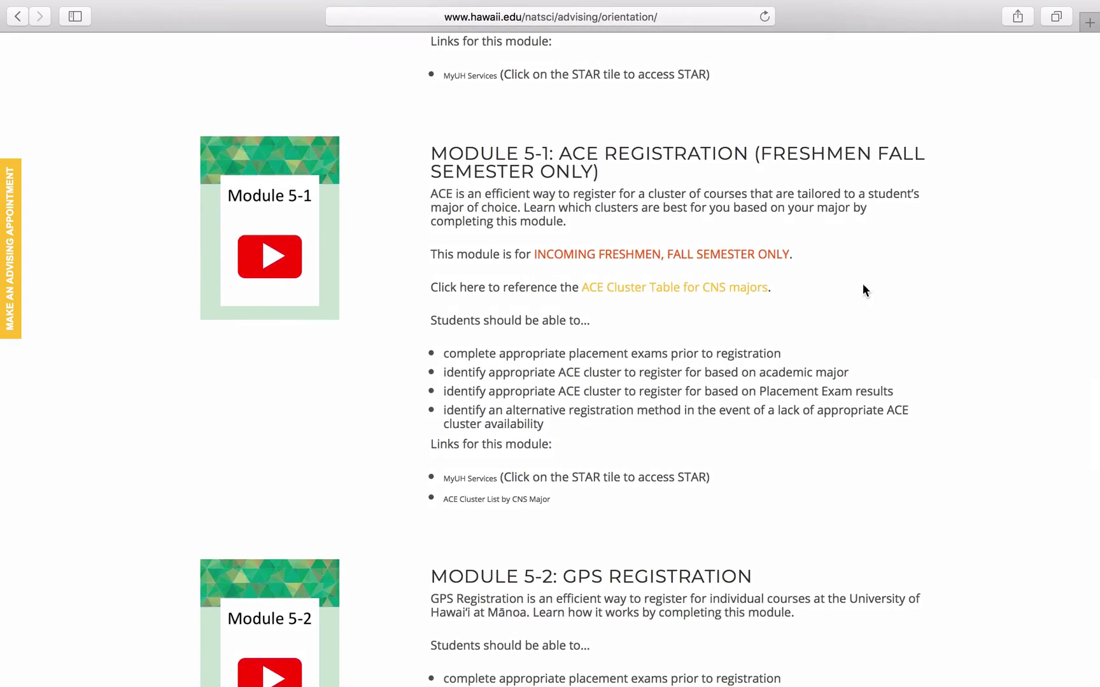
Step: Open the ACE Cluster Table PDF for CNS majors, browse the 2018 ACE Clusters page, then return to the table
{"action": "left_click", "coordinate": [686, 293]}
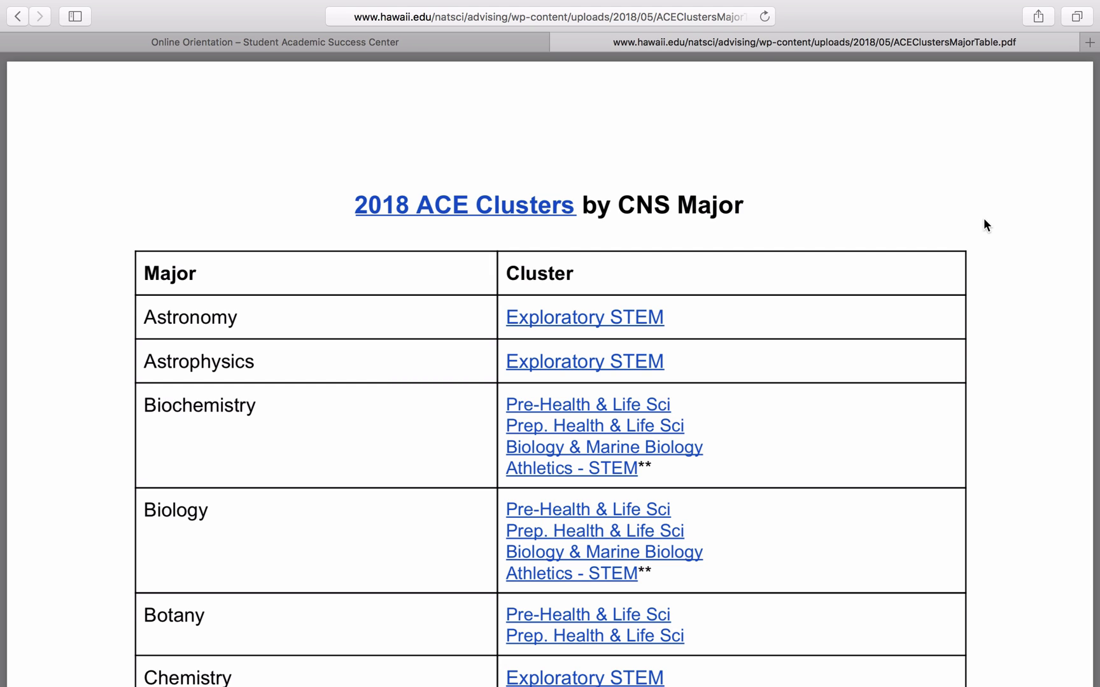
{"action": "left_click", "coordinate": [509, 216]}
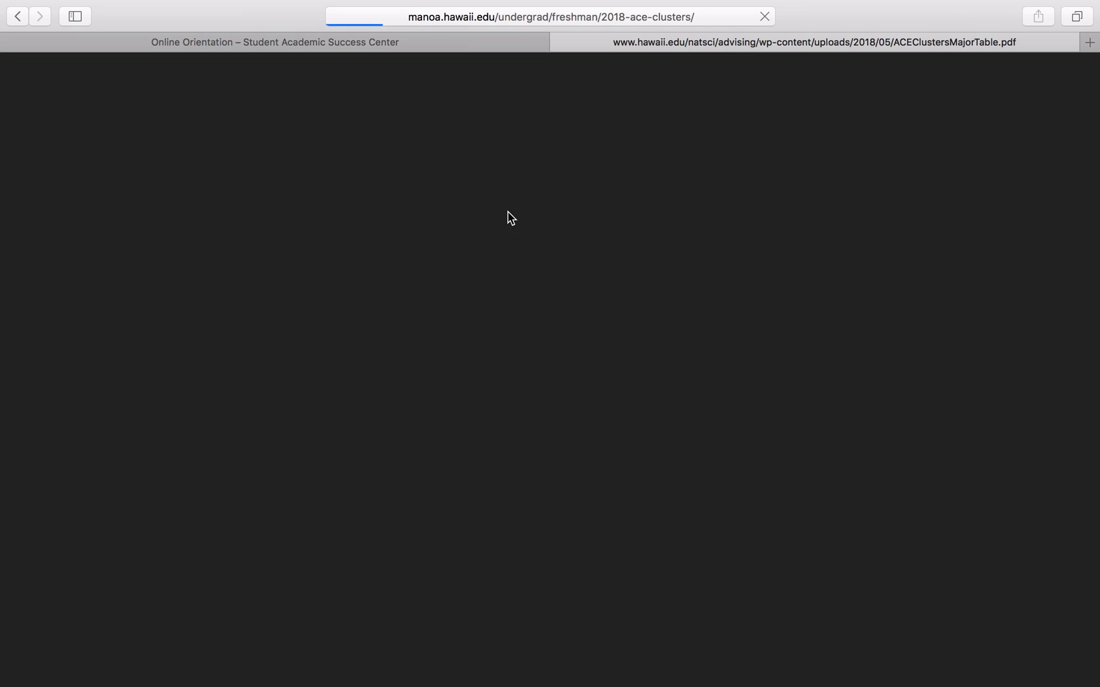
{"action": "scroll", "coordinate": [508, 212], "scroll_direction": "down", "scroll_amount": 20}
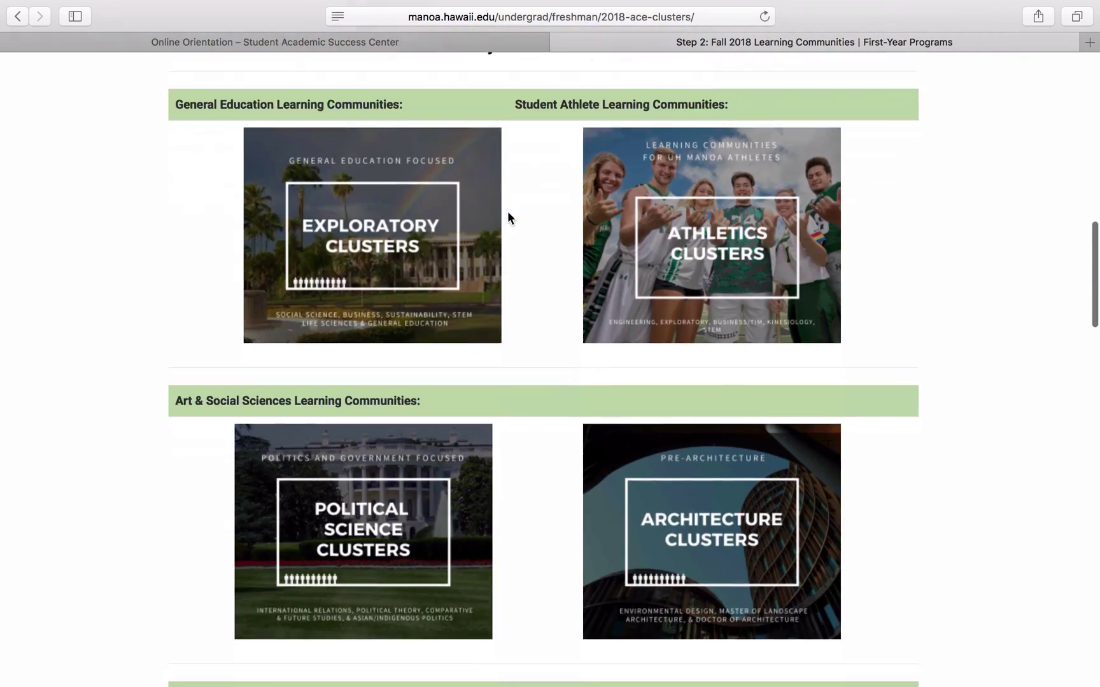
{"action": "scroll", "coordinate": [531, 230], "scroll_direction": "down", "scroll_amount": 20}
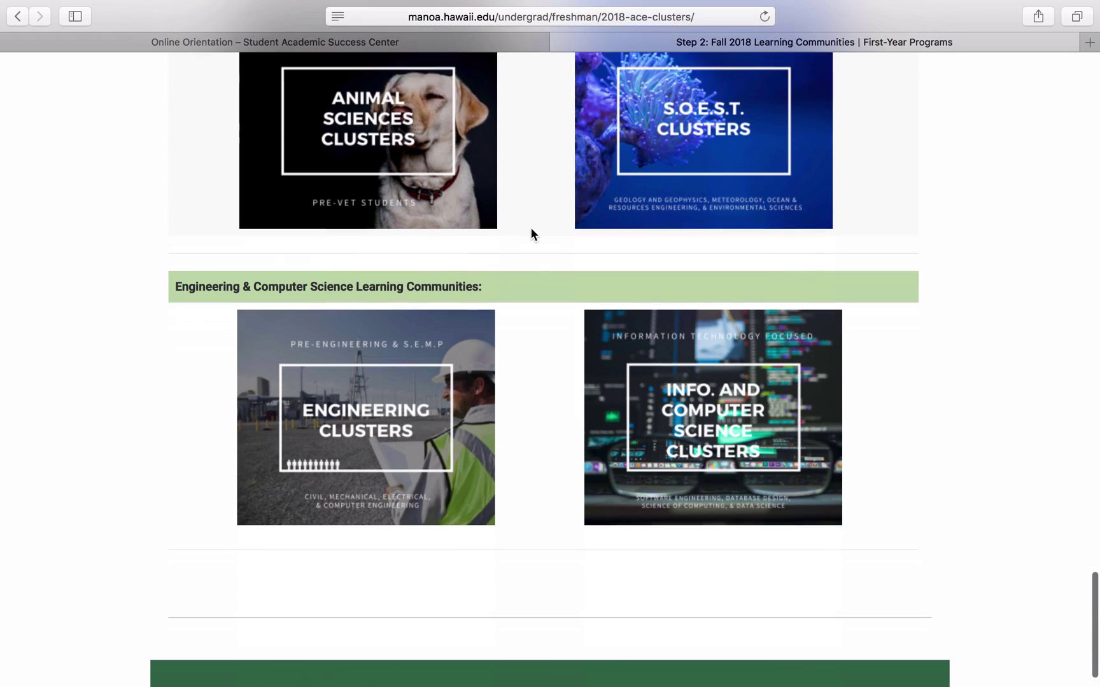
{"action": "scroll", "coordinate": [531, 233], "scroll_direction": "down", "scroll_amount": 2}
{"action": "left_click", "coordinate": [17, 17]}
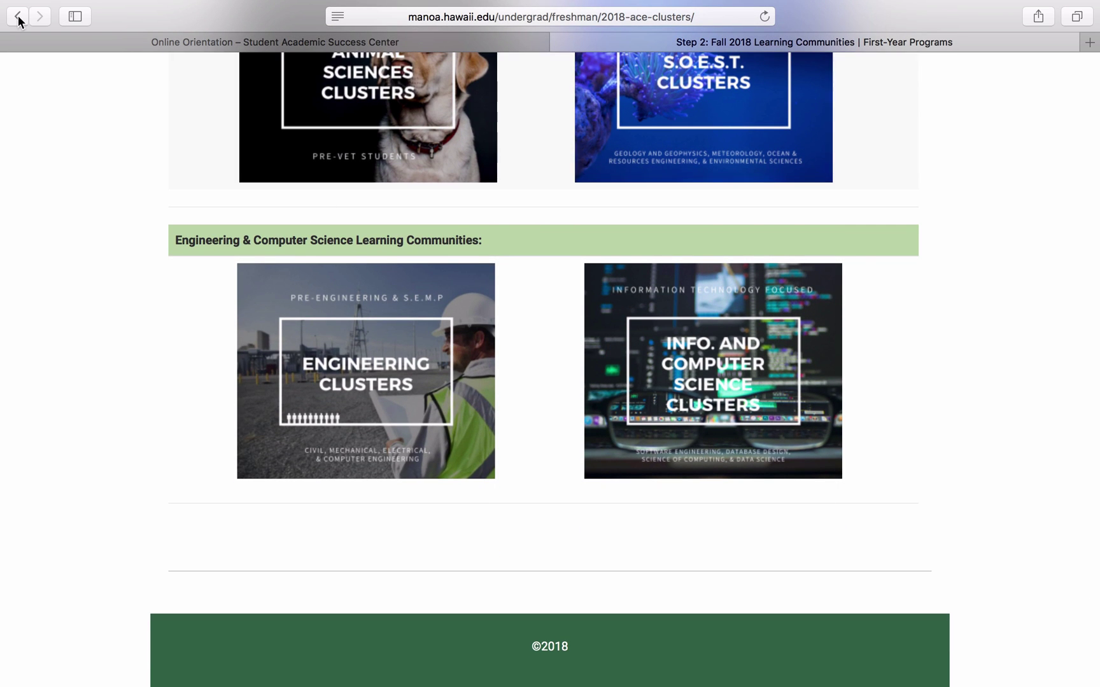
{"action": "scroll", "coordinate": [810, 336], "scroll_direction": "down", "scroll_amount": 5}
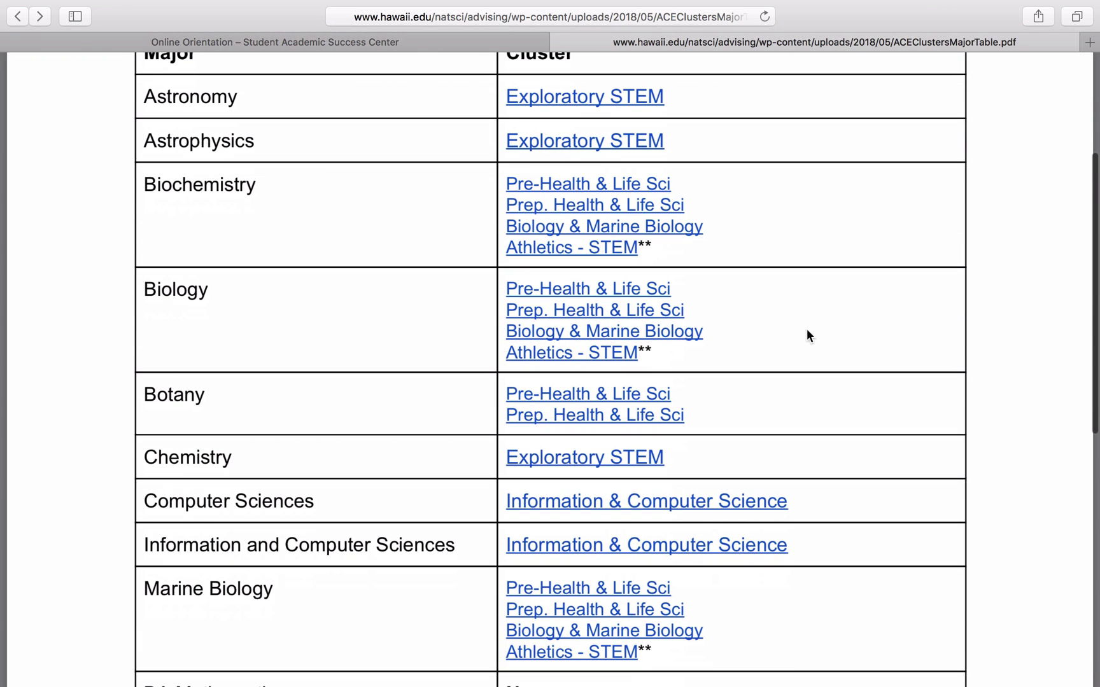
Step: Open the Exploratory STEM clusters page and scroll through its course schedule tables
{"action": "left_click", "coordinate": [559, 108]}
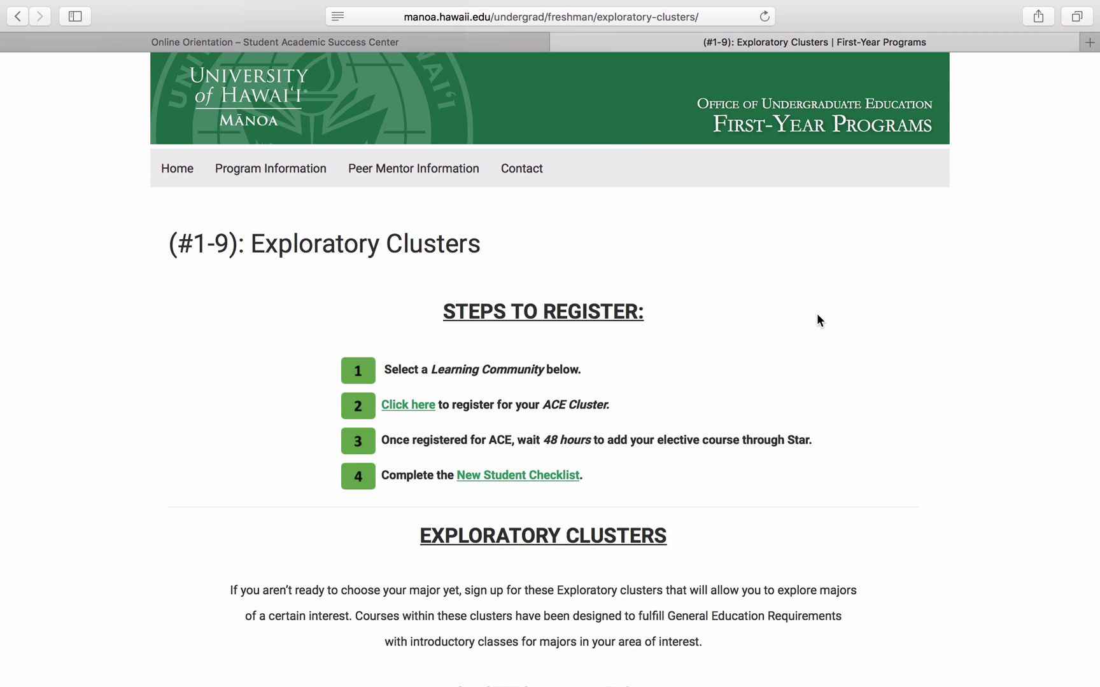
{"action": "scroll", "coordinate": [817, 319], "scroll_direction": "down", "scroll_amount": 20}
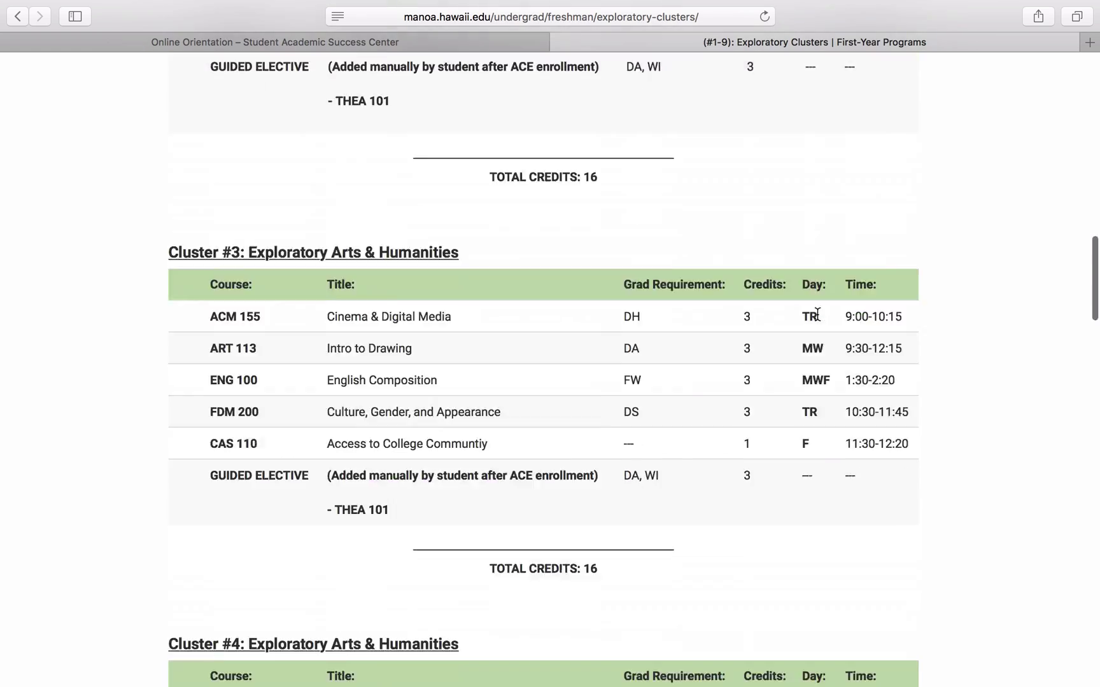
{"action": "scroll", "coordinate": [817, 314], "scroll_direction": "down", "scroll_amount": 15}
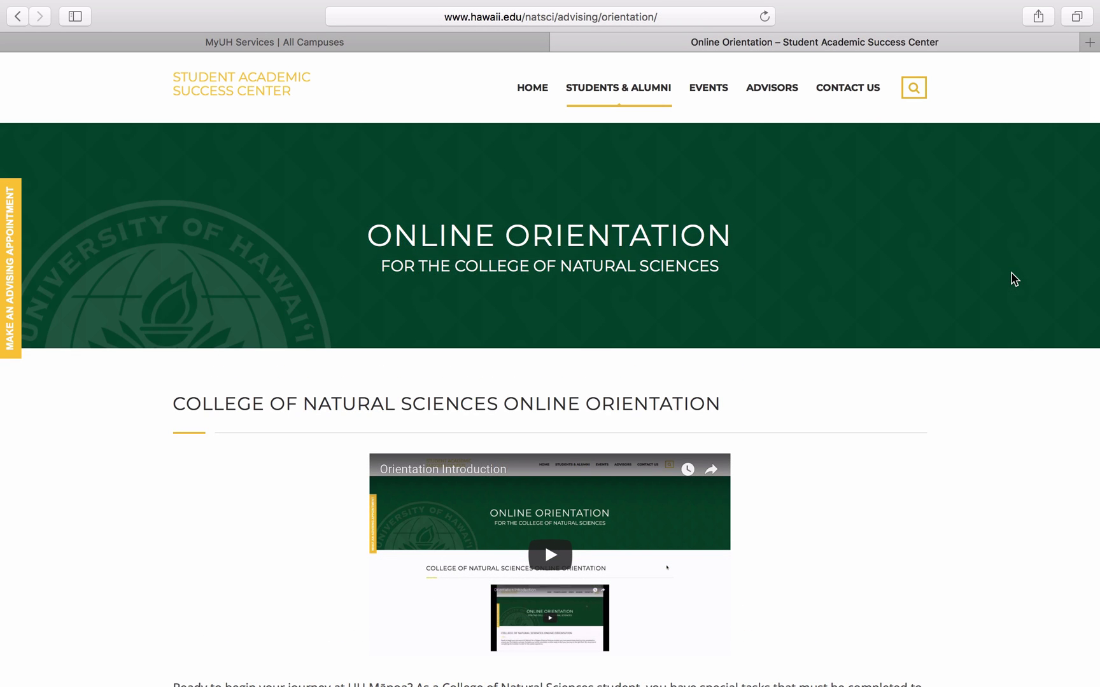
Step: Open the Module 3-1: Do I Need Placement Exams? quiz and play its embedded video
{"action": "scroll", "coordinate": [1015, 279], "scroll_direction": "down", "scroll_amount": 20}
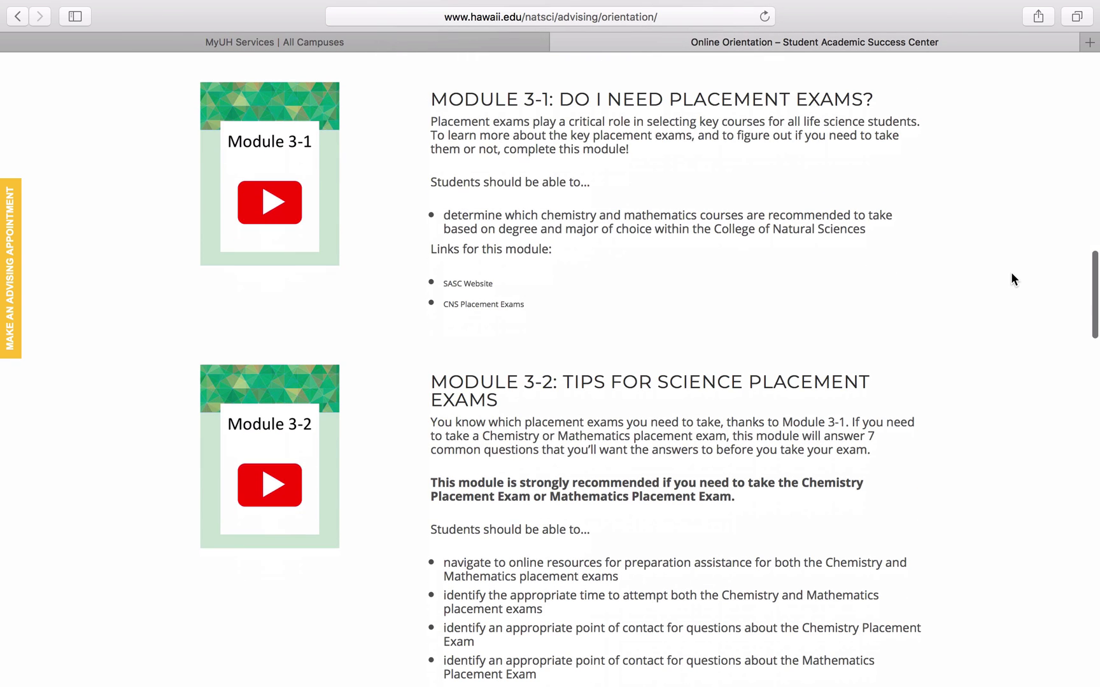
{"action": "left_click", "coordinate": [258, 145]}
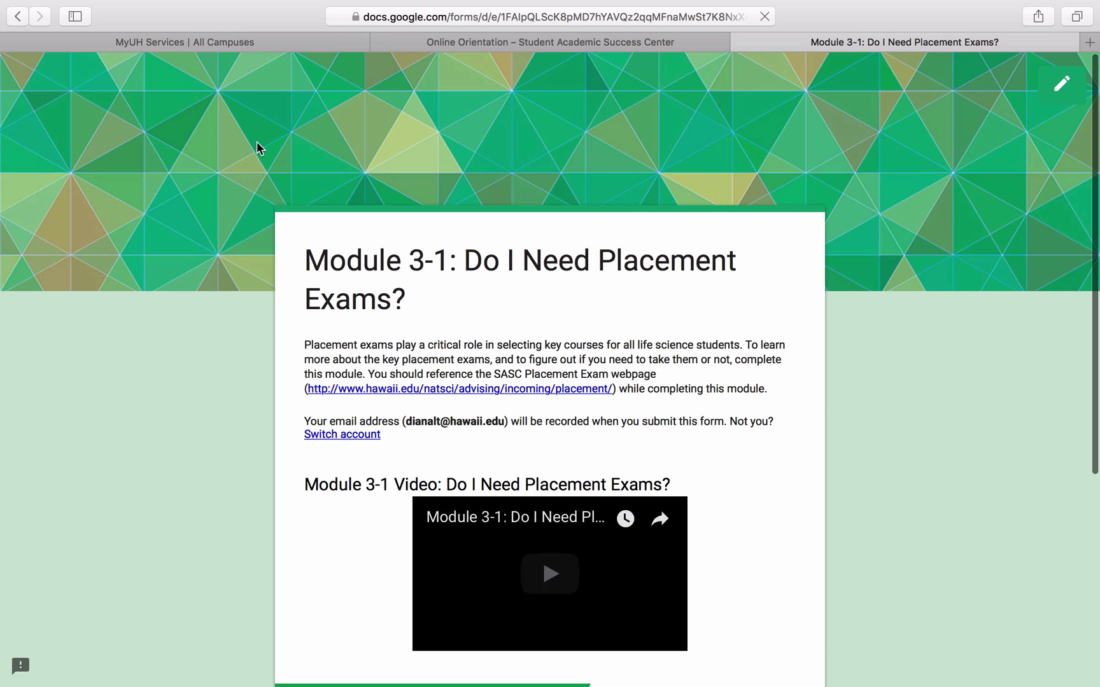
{"action": "scroll", "coordinate": [257, 148], "scroll_direction": "down", "scroll_amount": 5}
{"action": "left_click", "coordinate": [552, 342]}
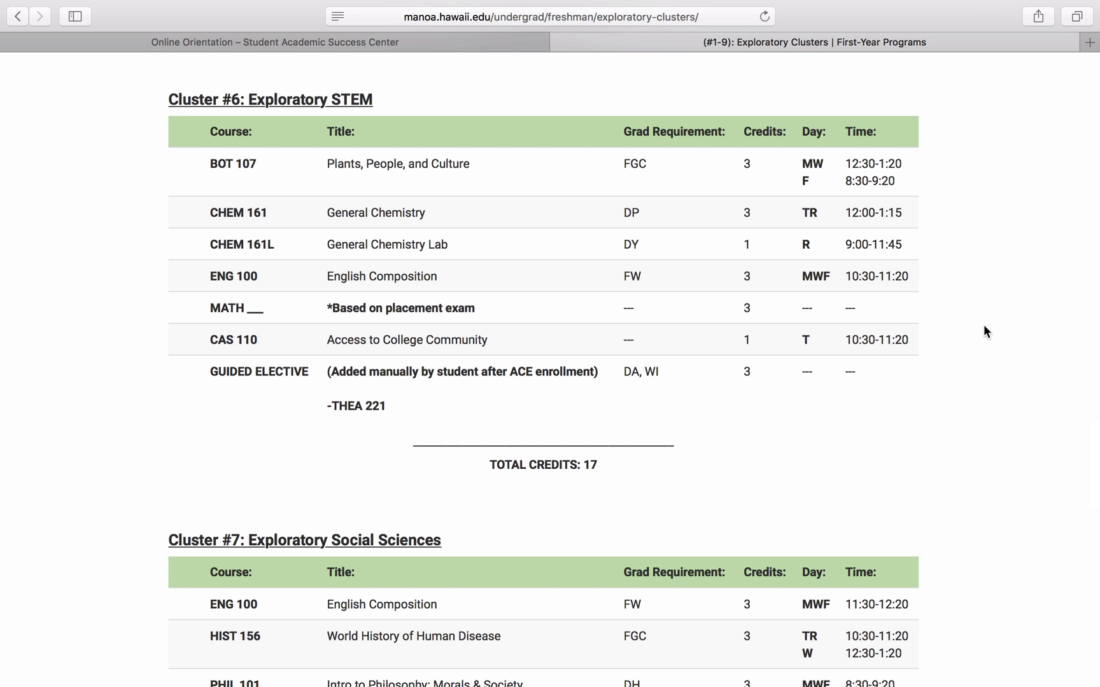
Step: Return to the ACE Clusters table and open the Pre-Health & Life Sciences clusters for Biochemistry
{"action": "left_click", "coordinate": [18, 18]}
{"action": "left_click", "coordinate": [567, 407]}
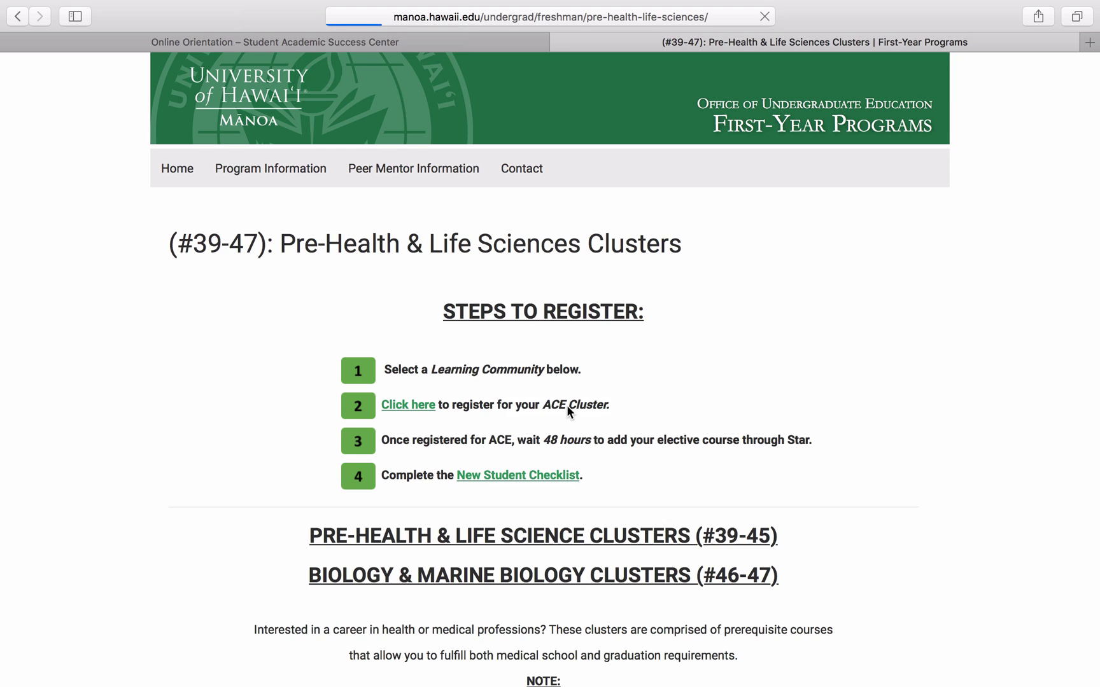
{"action": "scroll", "coordinate": [1042, 345], "scroll_direction": "down", "scroll_amount": 20}
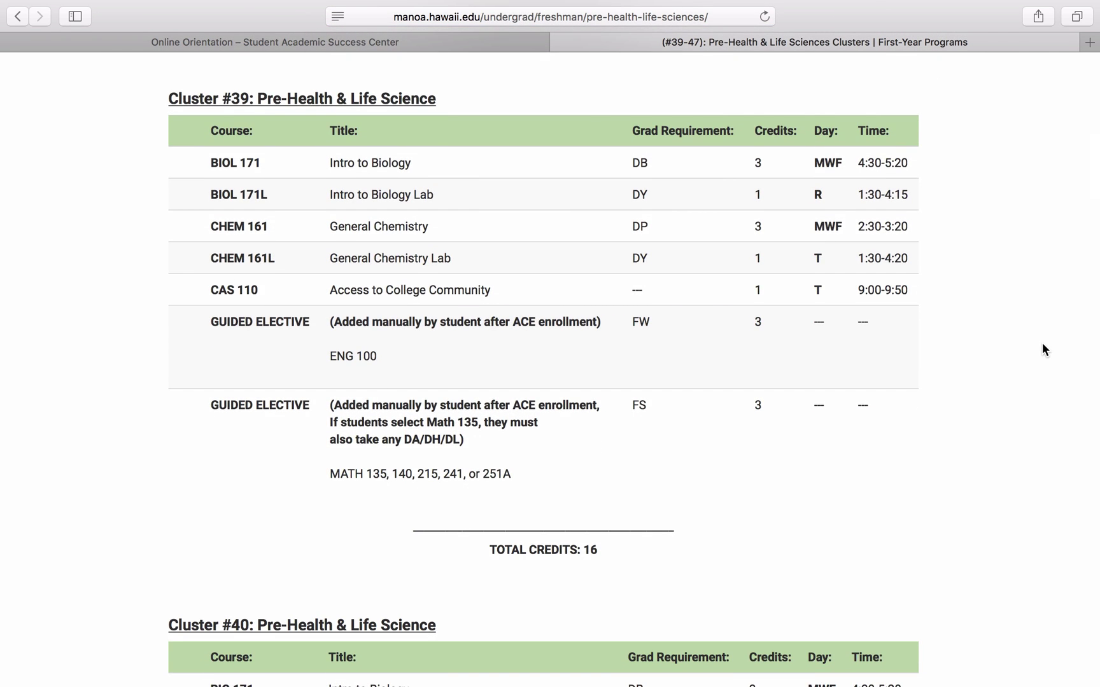
{"action": "scroll", "coordinate": [1042, 344], "scroll_direction": "down", "scroll_amount": 20}
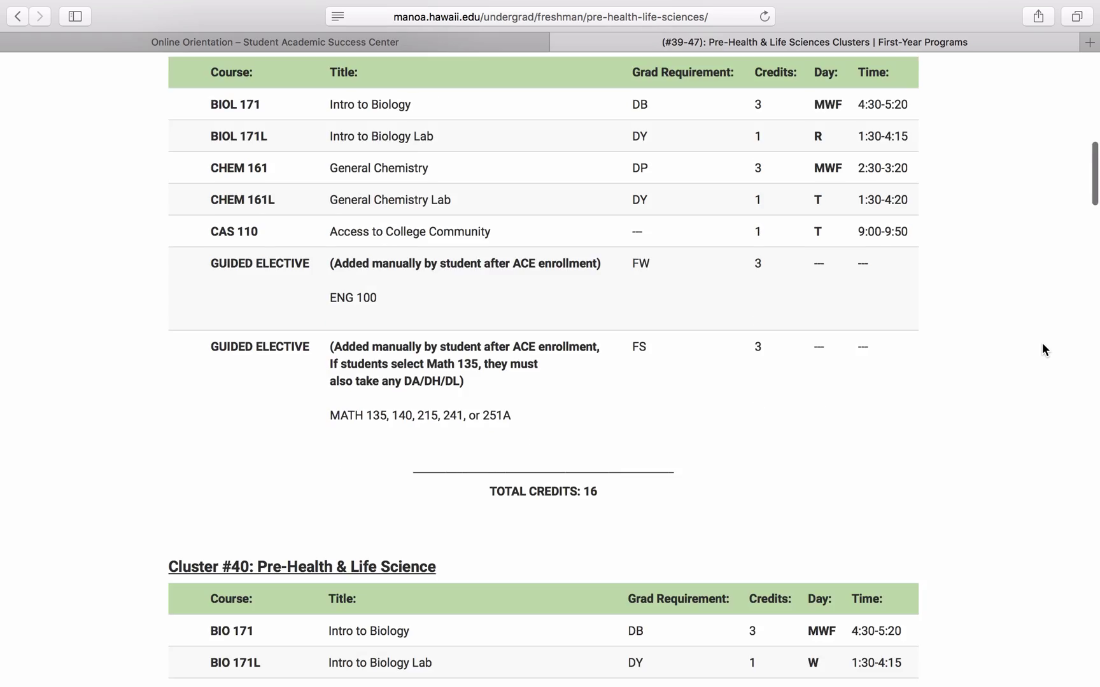
{"action": "scroll", "coordinate": [1042, 345], "scroll_direction": "down", "scroll_amount": 20}
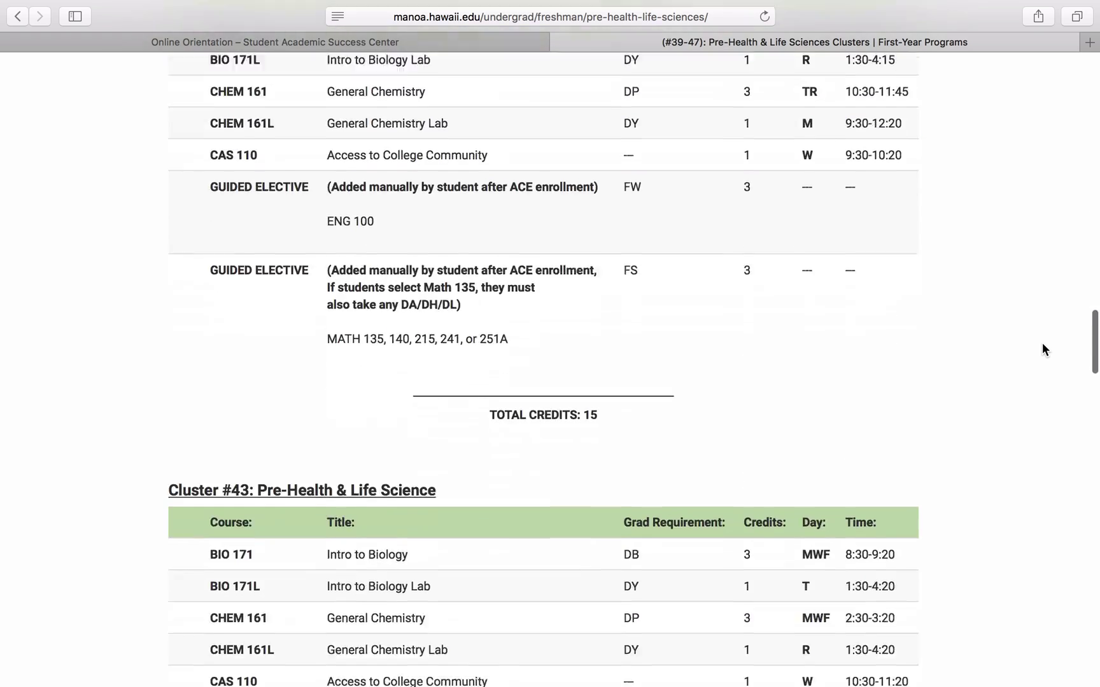
{"action": "scroll", "coordinate": [1043, 349], "scroll_direction": "down", "scroll_amount": 17}
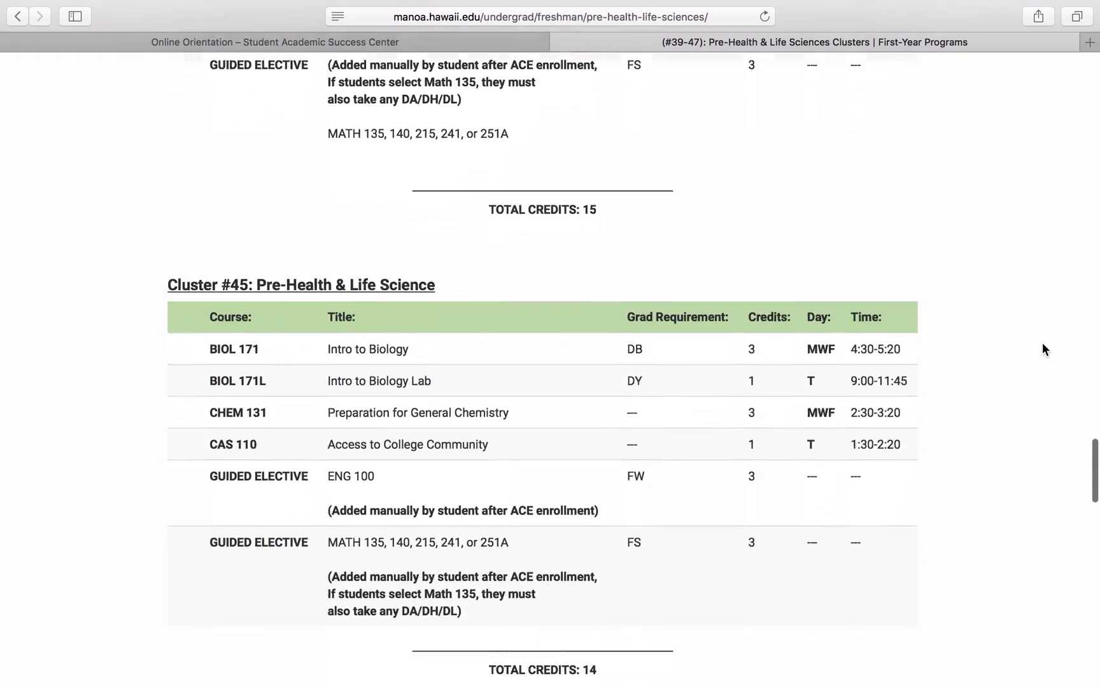
Step: Highlight CHEM 131 in the cluster schedules, then scroll to the Steps to Register section
{"action": "scroll", "coordinate": [401, 375], "scroll_direction": "up", "scroll_amount": 3}
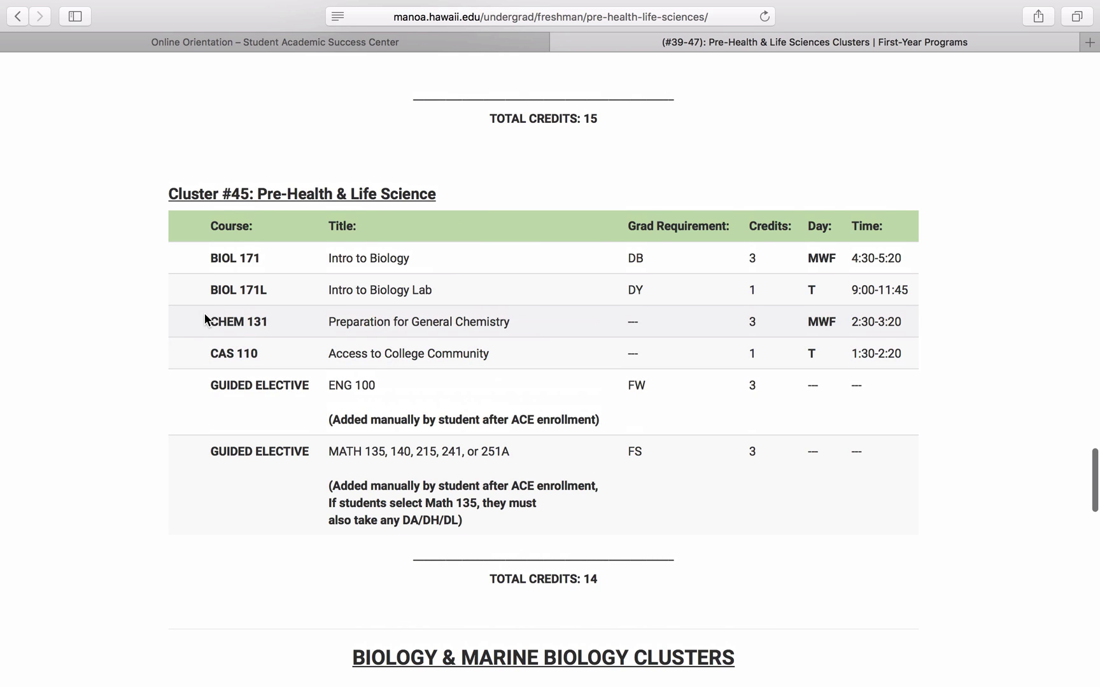
{"action": "left_click_drag", "start_coordinate": [206, 319], "coordinate": [307, 322]}
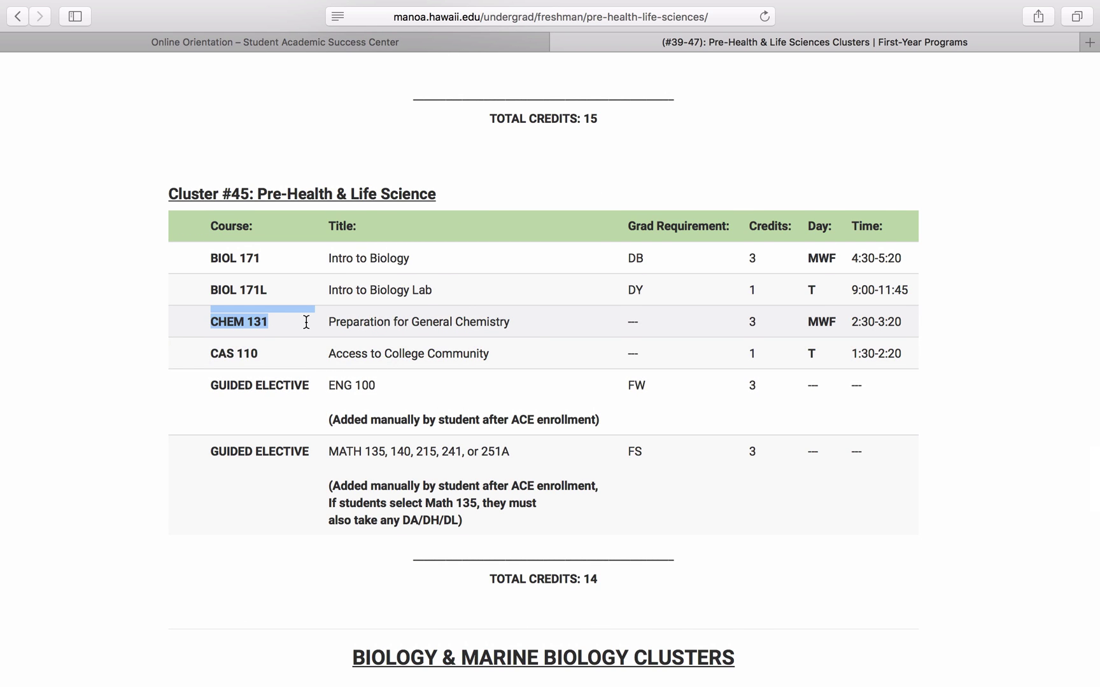
{"action": "left_click", "coordinate": [281, 319]}
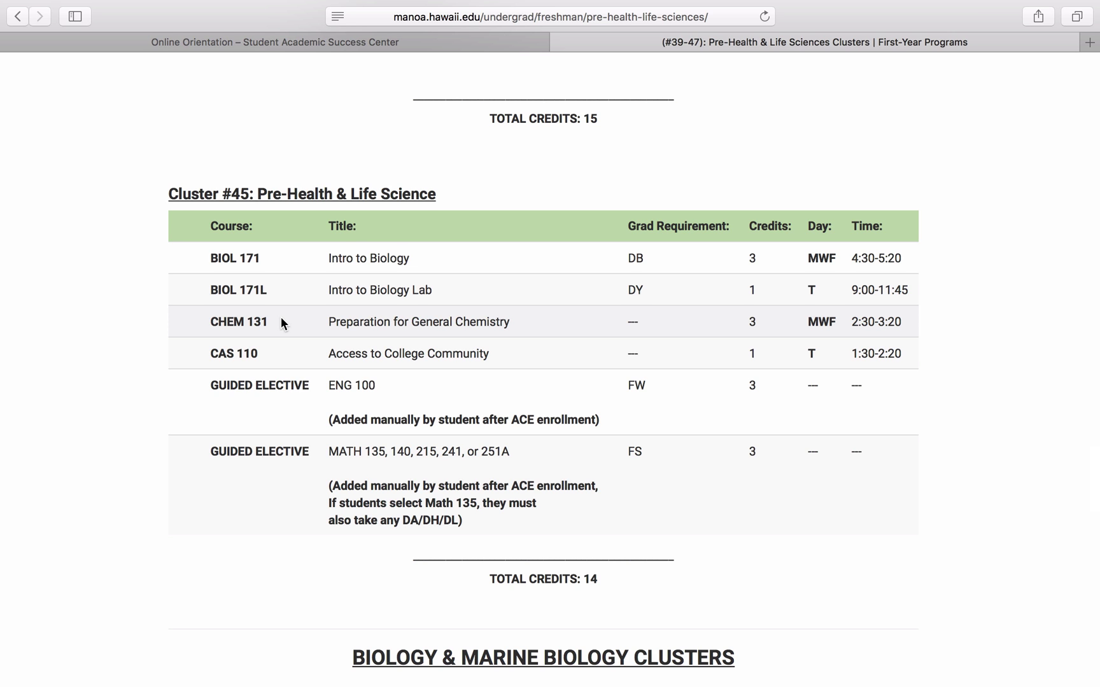
{"action": "scroll", "coordinate": [281, 317], "scroll_direction": "down", "scroll_amount": 10}
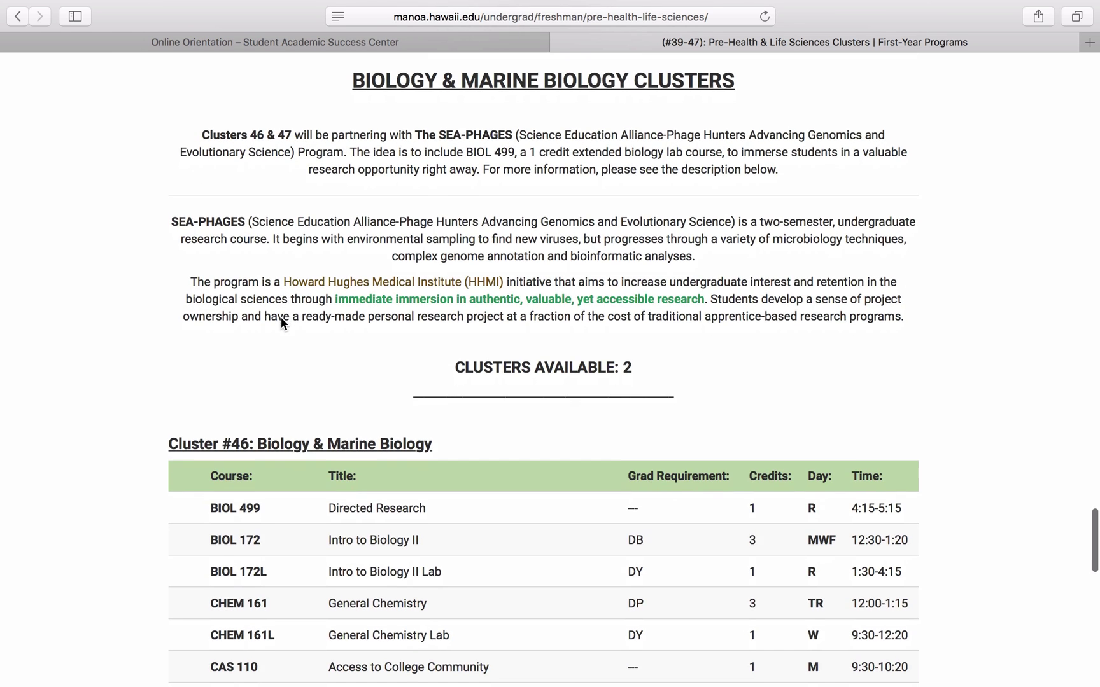
{"action": "scroll", "coordinate": [281, 317], "scroll_direction": "down", "scroll_amount": 6}
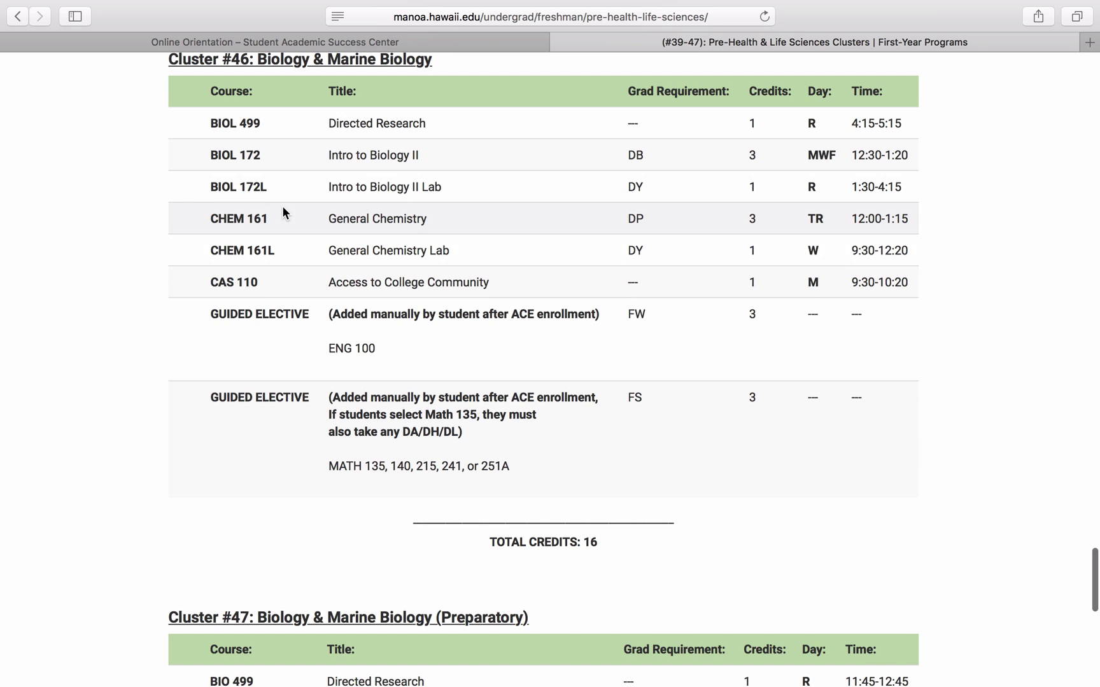
{"action": "scroll", "coordinate": [283, 210], "scroll_direction": "down", "scroll_amount": 8}
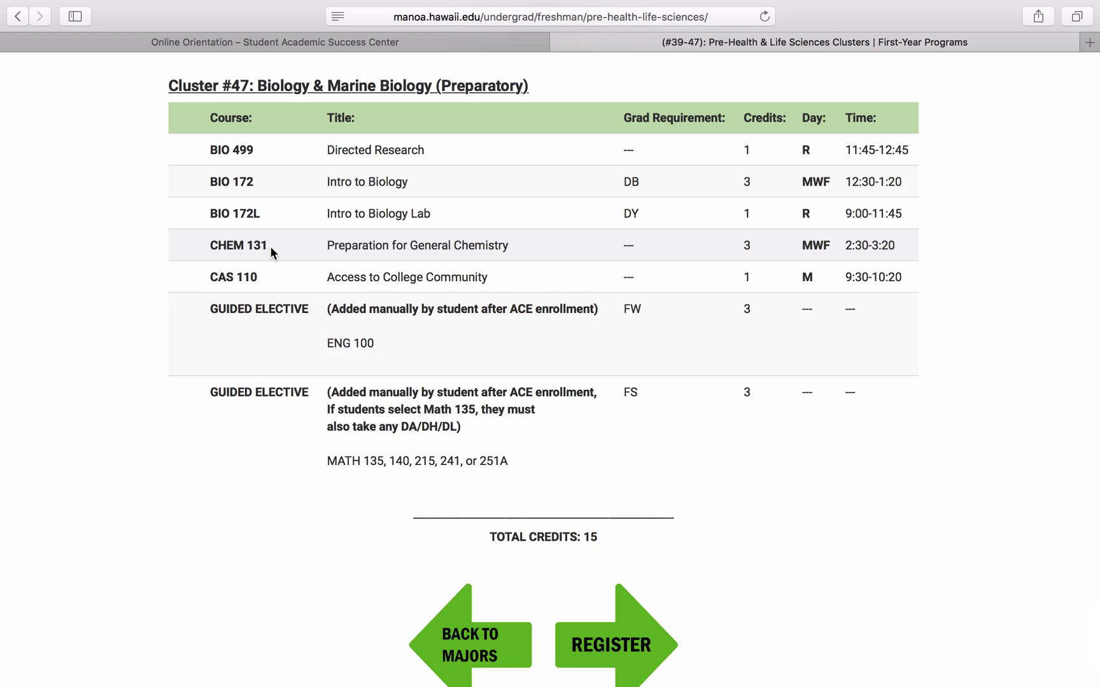
{"action": "scroll", "coordinate": [269, 246], "scroll_direction": "up", "scroll_amount": 20}
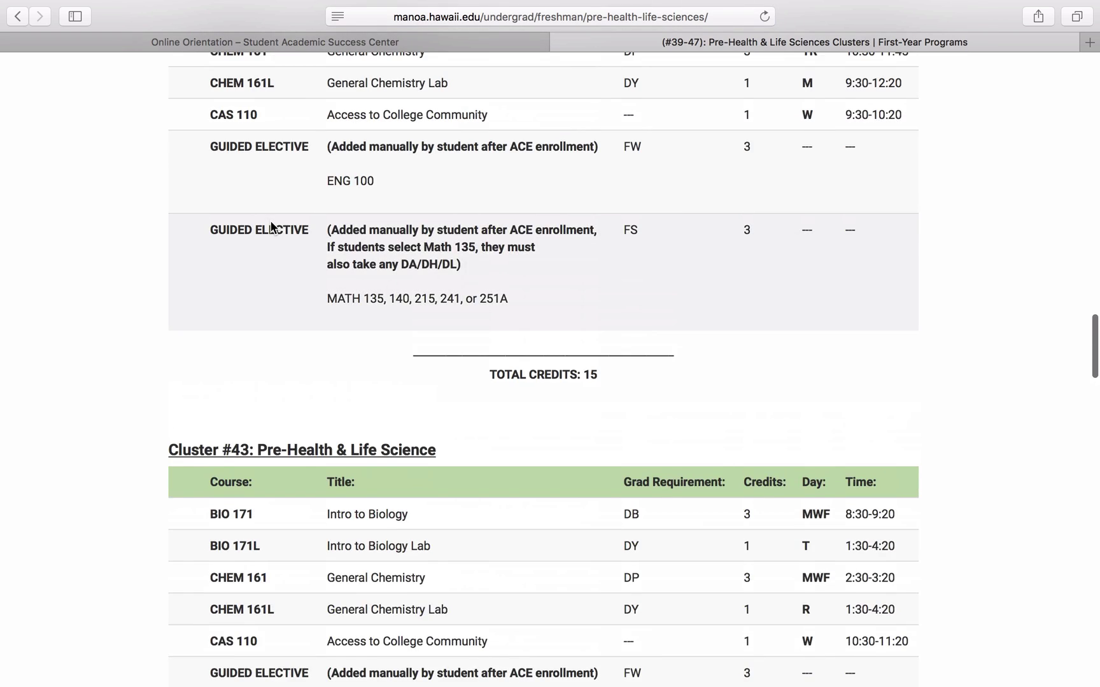
{"action": "scroll", "coordinate": [198, 364], "scroll_direction": "down", "scroll_amount": 3}
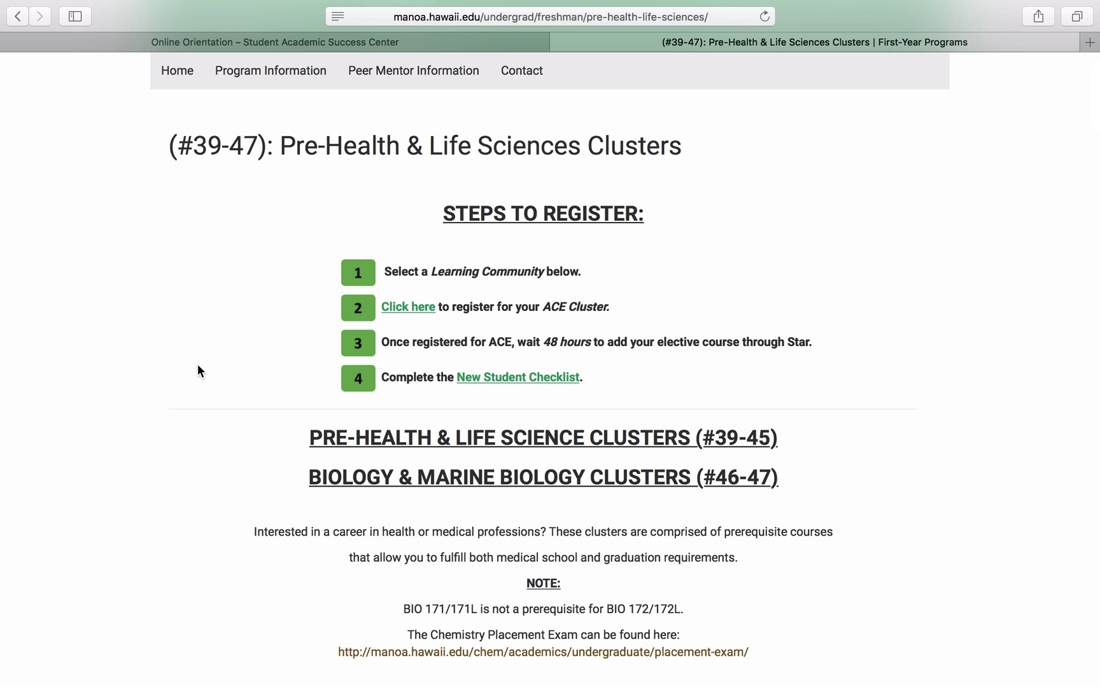
Step: Follow the step 2 registration link and choose ACE Learning Communities to reach the STAR login
{"action": "scroll", "coordinate": [198, 367], "scroll_direction": "down", "scroll_amount": 10}
{"action": "scroll", "coordinate": [198, 366], "scroll_direction": "up", "scroll_amount": 2}
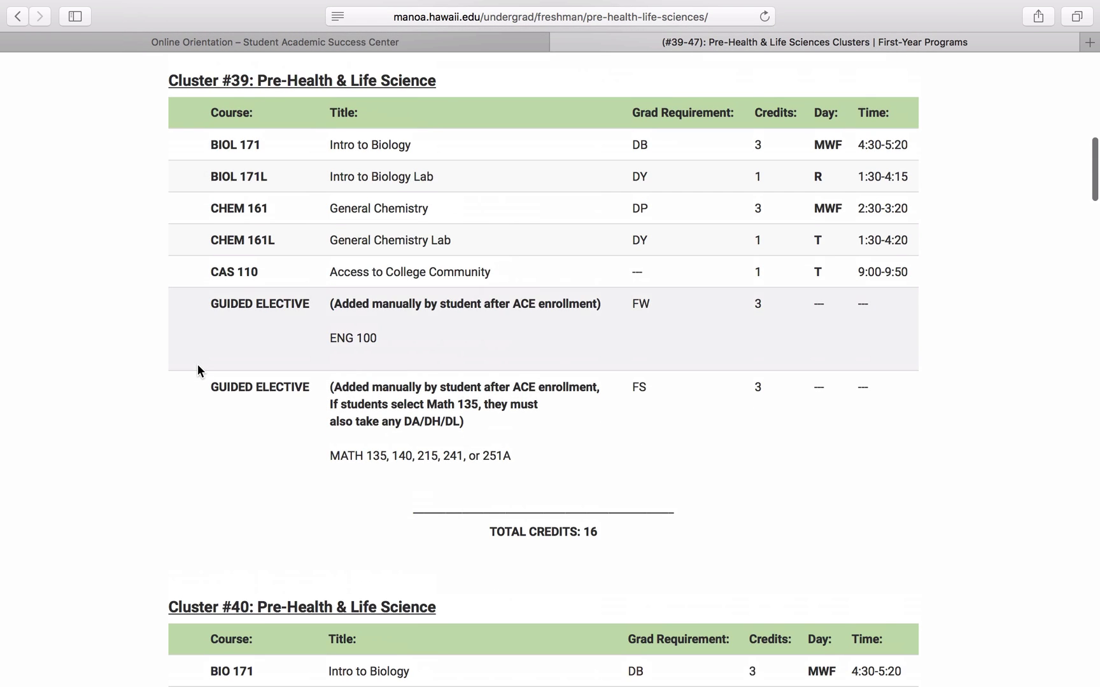
{"action": "scroll", "coordinate": [359, 346], "scroll_direction": "up", "scroll_amount": 10}
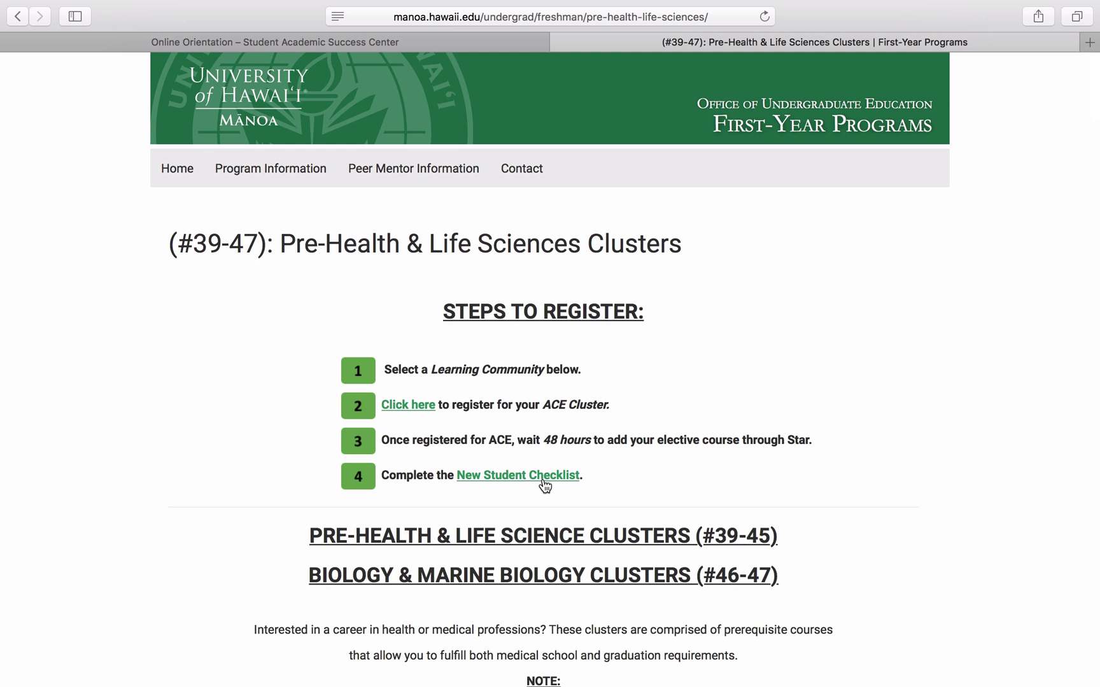
{"action": "left_click", "coordinate": [399, 408]}
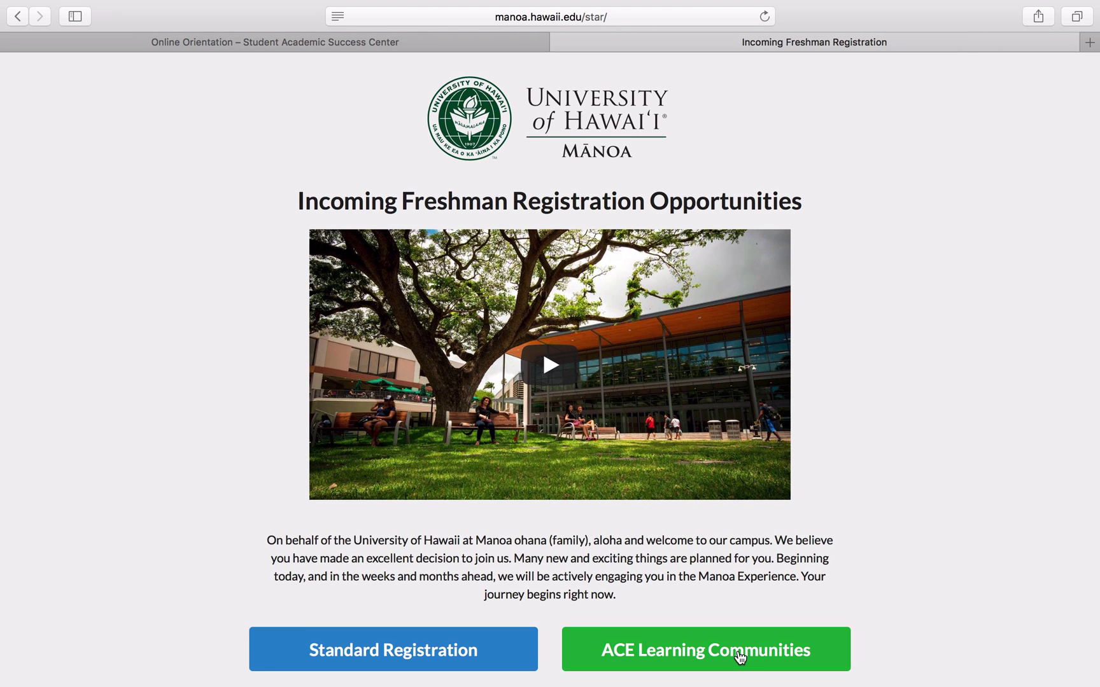
{"action": "left_click", "coordinate": [740, 655]}
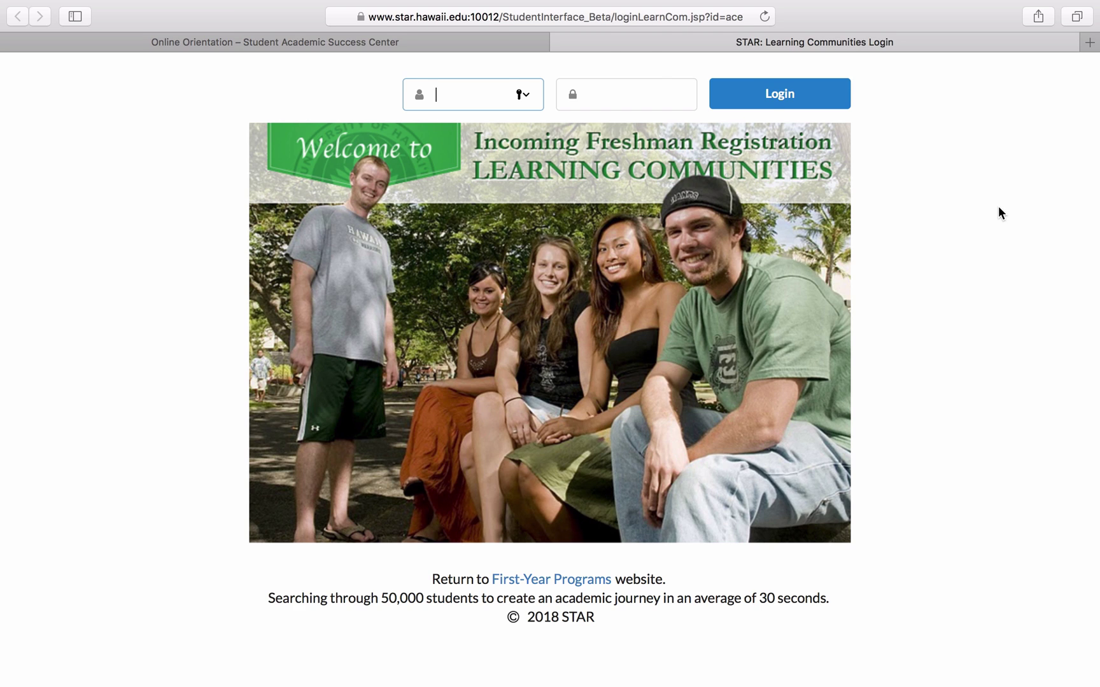
Step: Log into STAR Learning Communities with the student's username and password
{"action": "type", "text": "dianalt"}
{"action": "key", "text": "Tab"}
{"action": "type", "text": "************"}
{"action": "key", "text": "Return"}
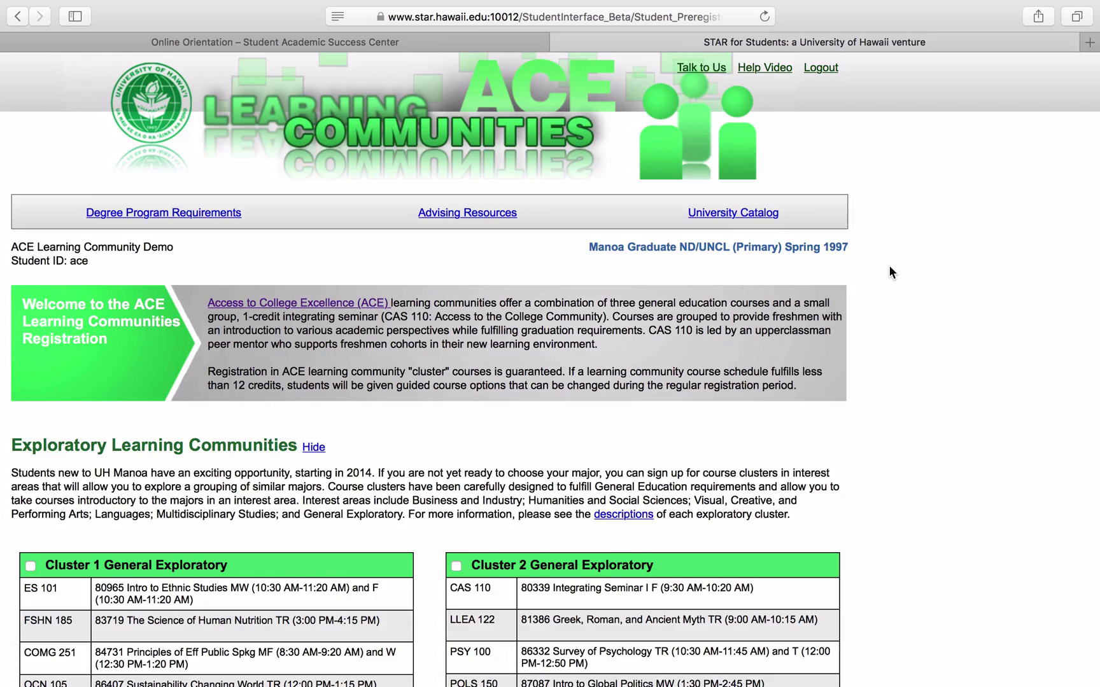
Step: Scroll the cluster list down to the Biology & Marine Biology clusters 46 and 47
{"action": "scroll", "coordinate": [889, 268], "scroll_direction": "down", "scroll_amount": 20}
{"action": "scroll", "coordinate": [889, 267], "scroll_direction": "down", "scroll_amount": 20}
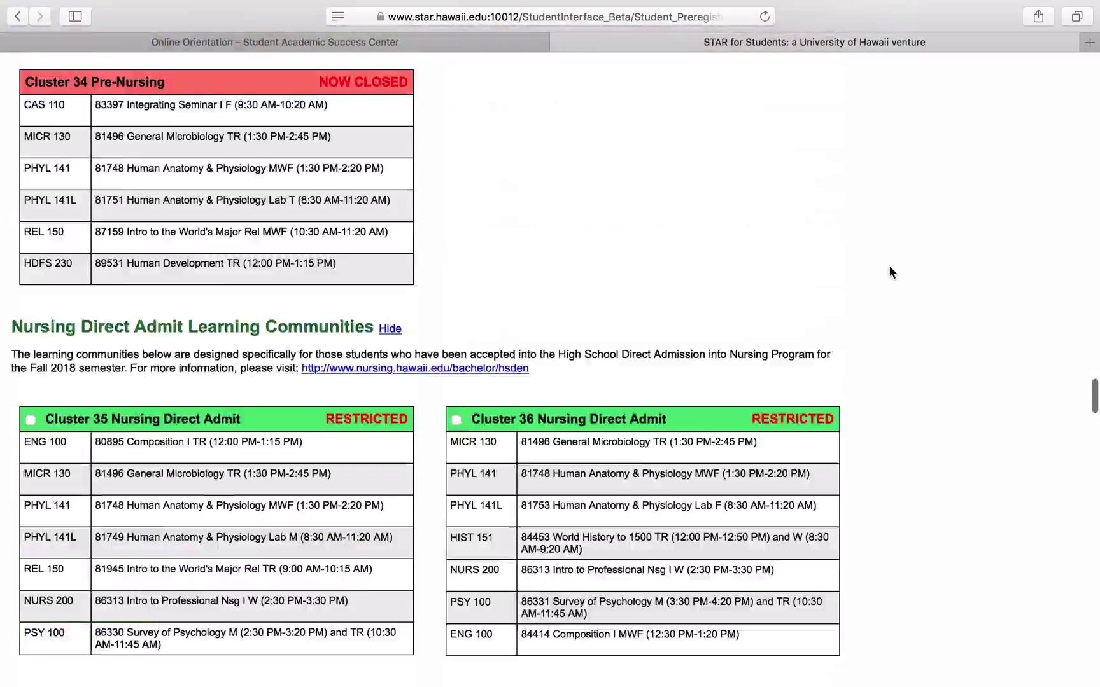
{"action": "scroll", "coordinate": [889, 268], "scroll_direction": "down", "scroll_amount": 3}
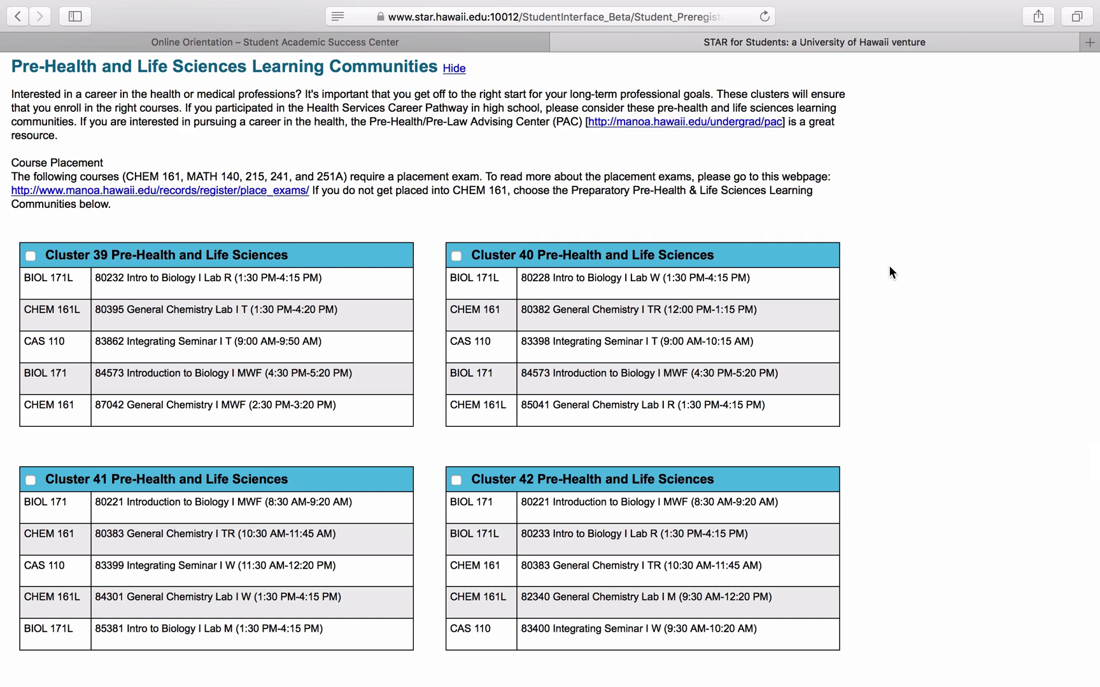
{"action": "scroll", "coordinate": [889, 267], "scroll_direction": "down", "scroll_amount": 20}
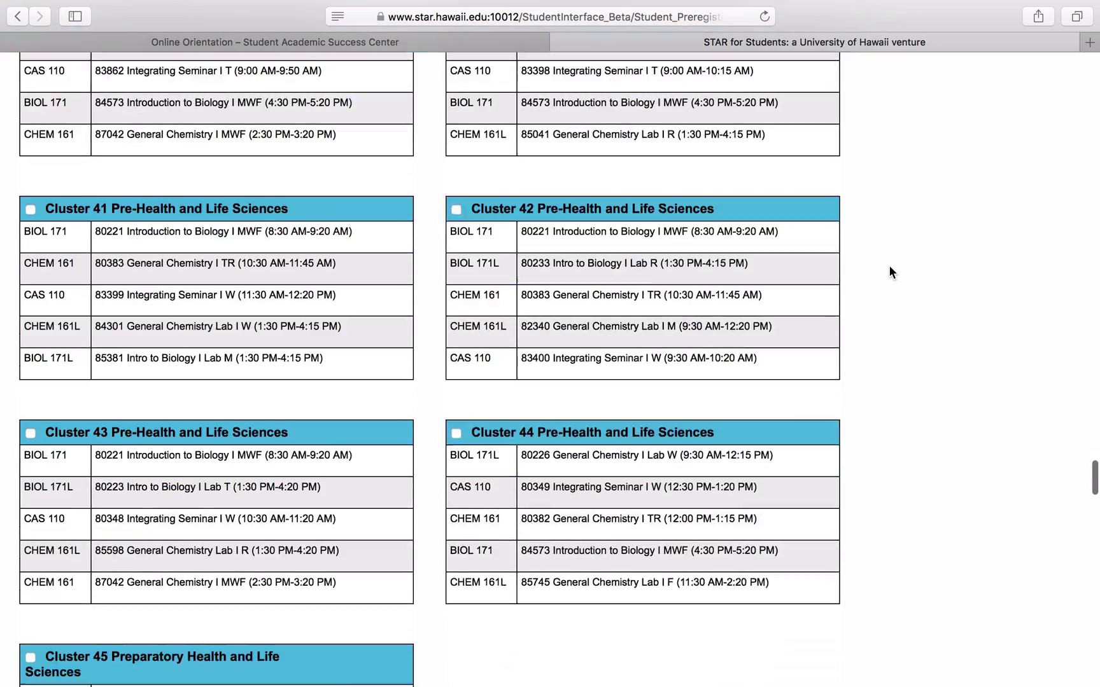
{"action": "scroll", "coordinate": [889, 267], "scroll_direction": "down", "scroll_amount": 10}
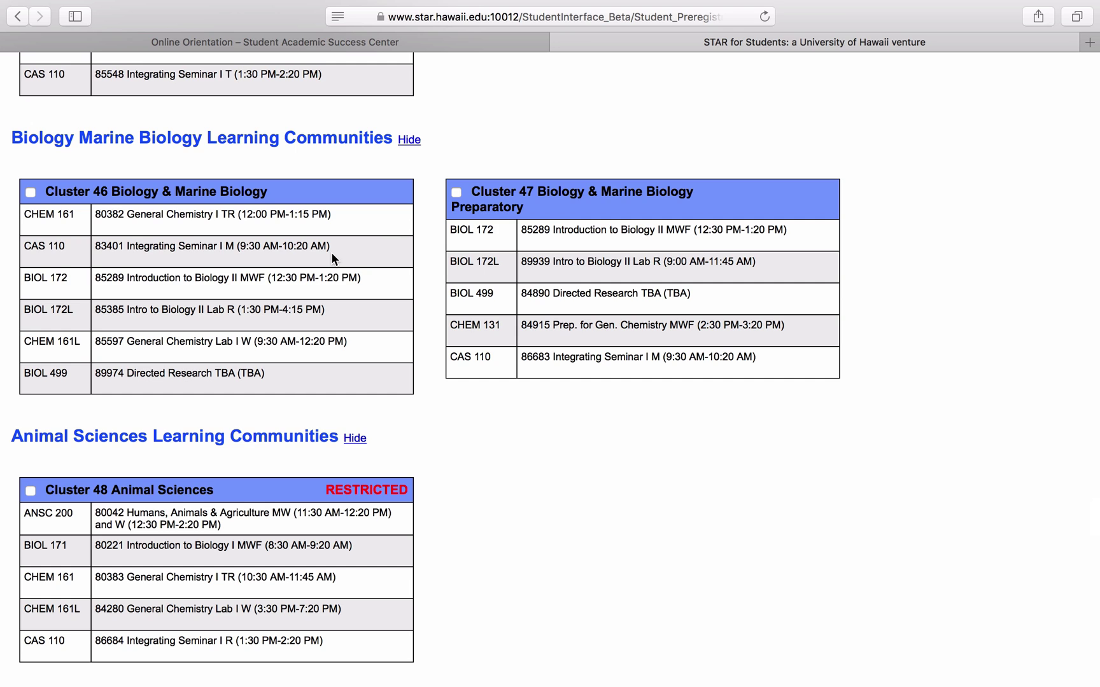
Step: Select Cluster 46 Biology & Marine Biology, tick the acknowledgement box, and submit the registration
{"action": "left_click", "coordinate": [30, 192]}
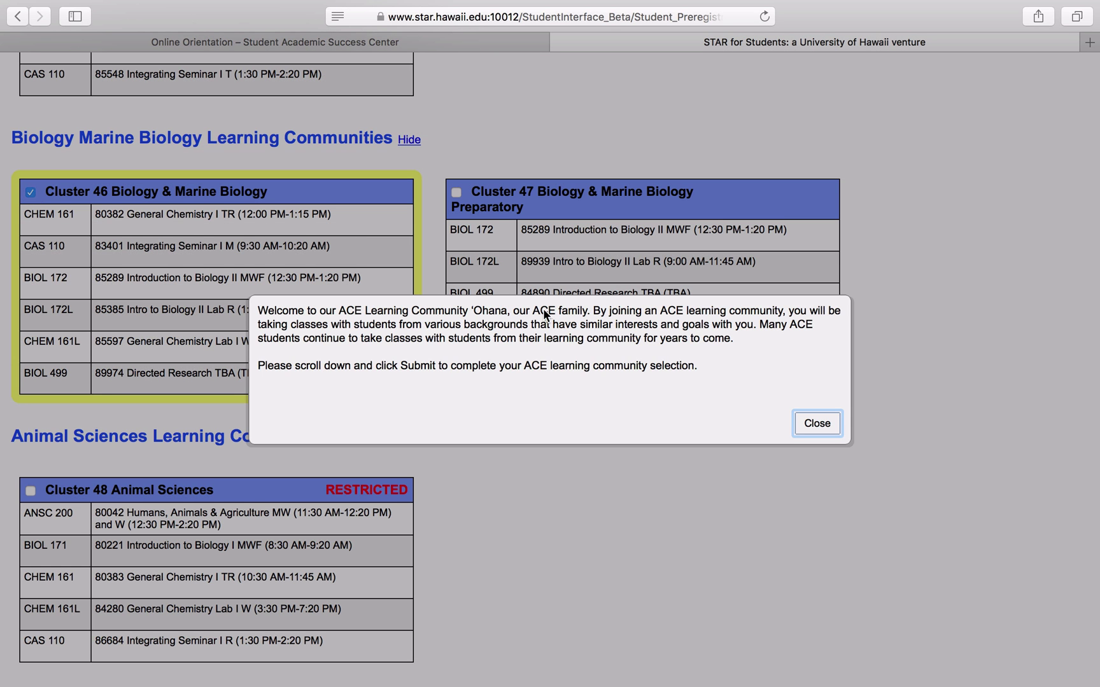
{"action": "left_click", "coordinate": [810, 423]}
{"action": "scroll", "coordinate": [835, 380], "scroll_direction": "down", "scroll_amount": 20}
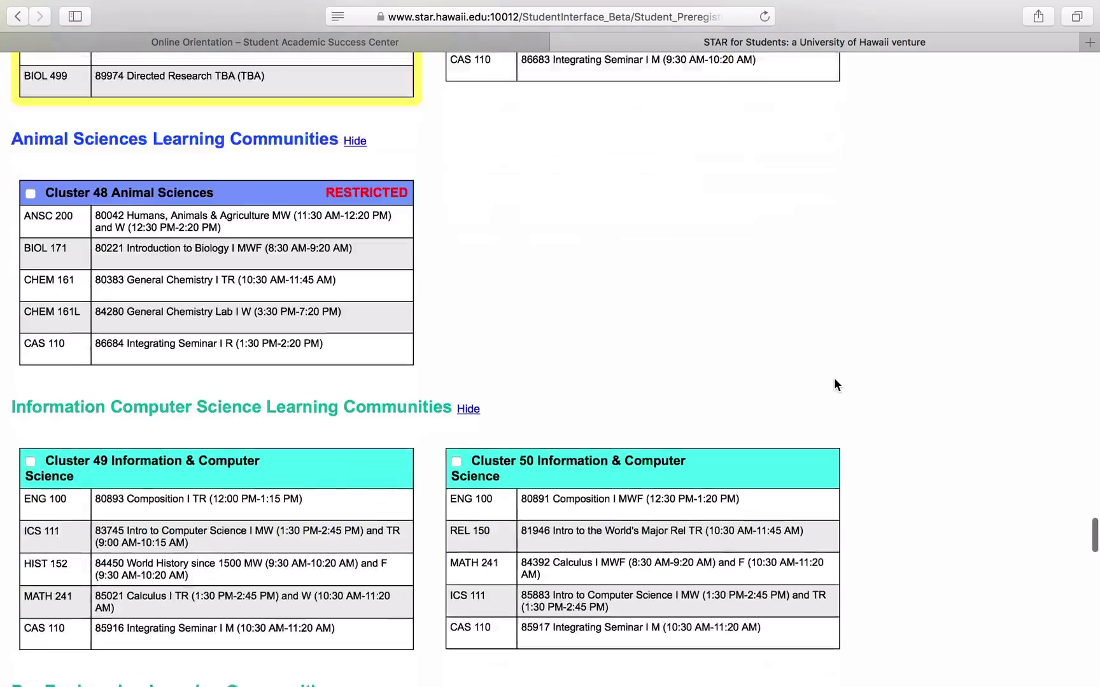
{"action": "scroll", "coordinate": [835, 379], "scroll_direction": "down", "scroll_amount": 10}
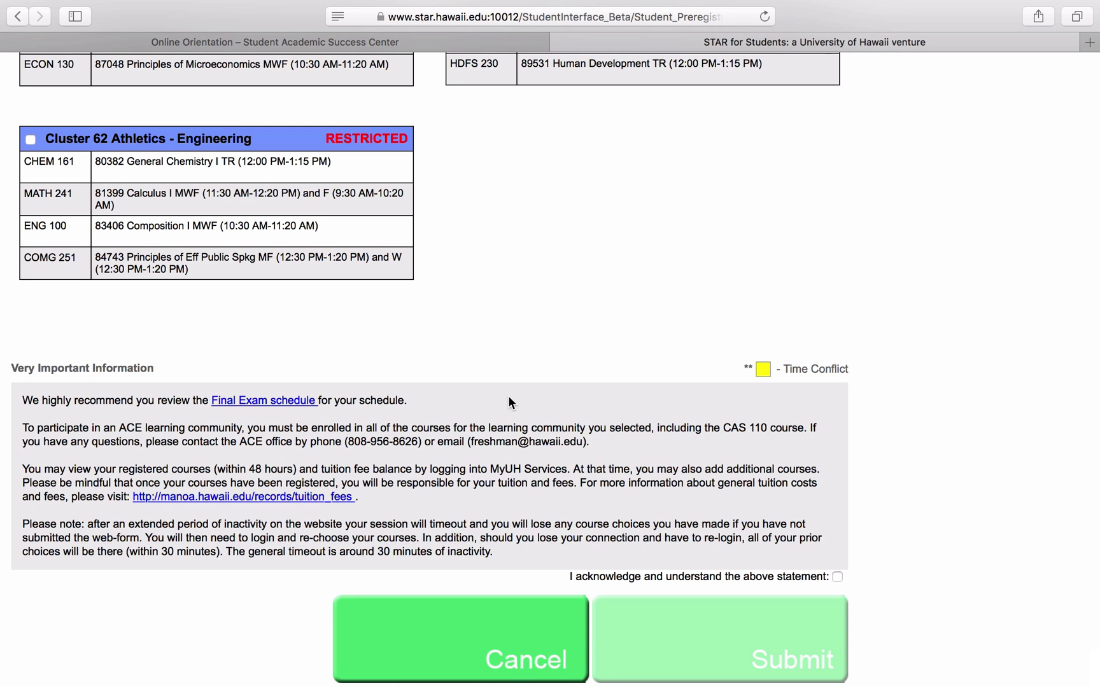
{"action": "left_click", "coordinate": [837, 577]}
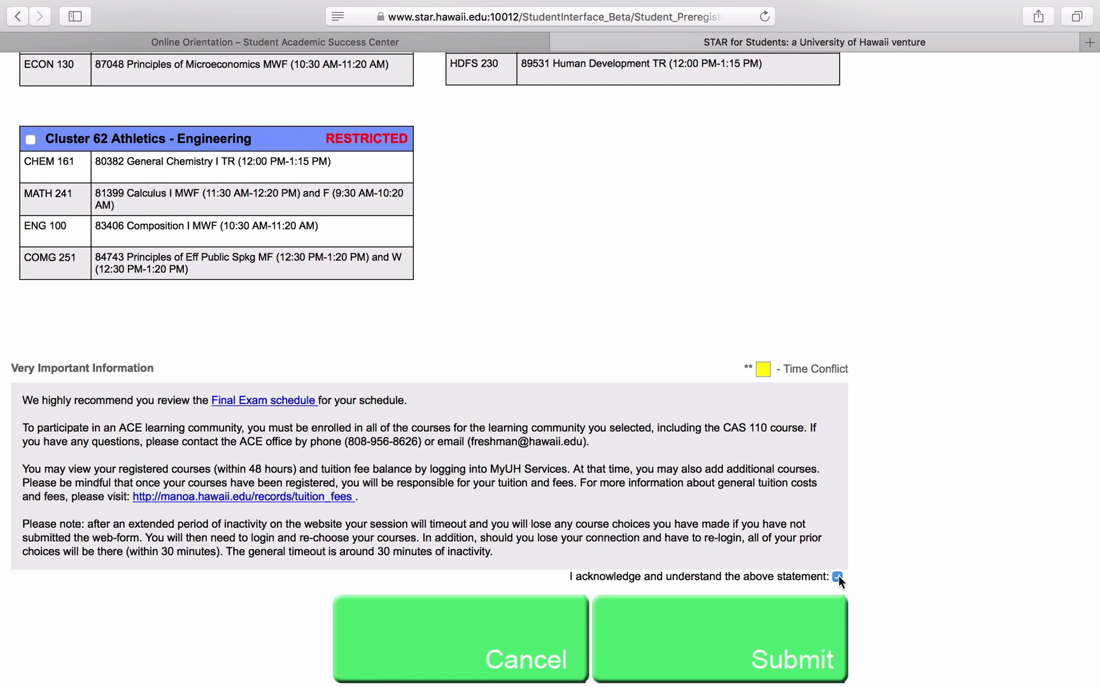
{"action": "left_click", "coordinate": [800, 634]}
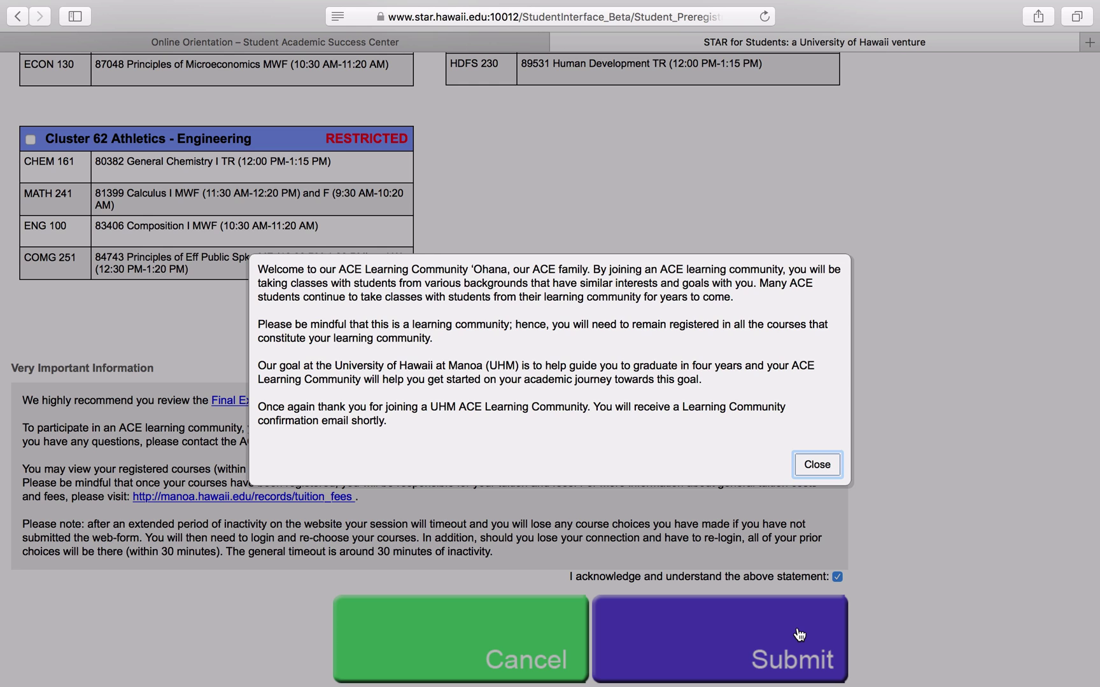
{"action": "left_click", "coordinate": [824, 470]}
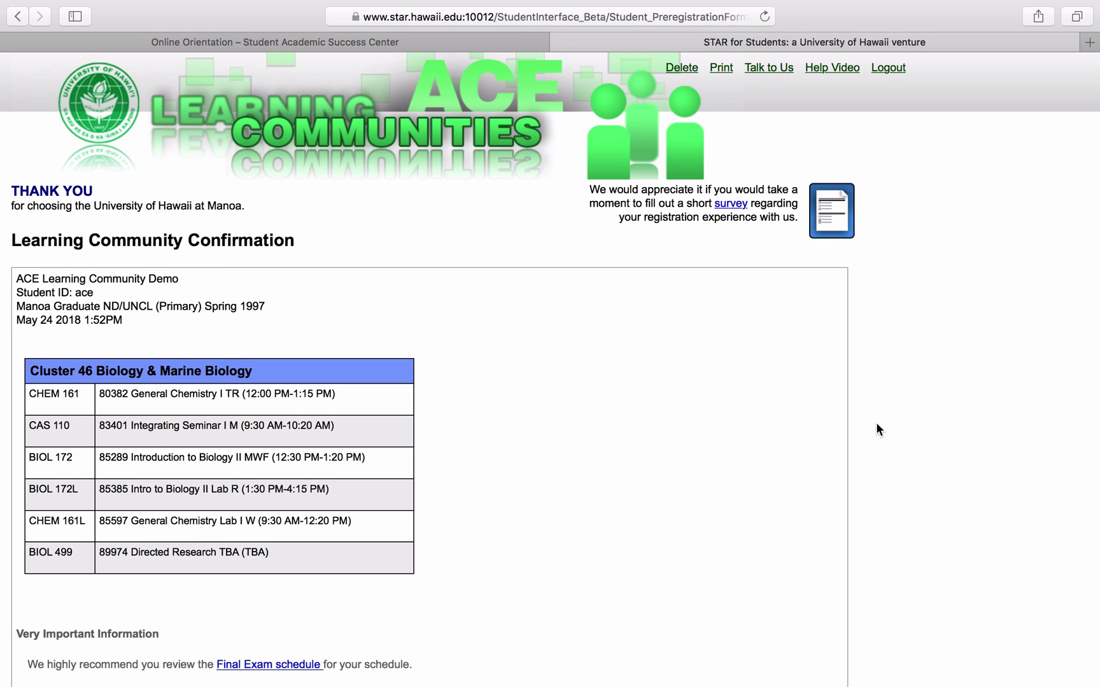
Step: Scroll through the Cluster 46 confirmation, then load MyUH Services by typing myuh in a new window
{"action": "scroll", "coordinate": [876, 425], "scroll_direction": "down", "scroll_amount": 3}
{"action": "scroll", "coordinate": [876, 424], "scroll_direction": "down", "scroll_amount": 1}
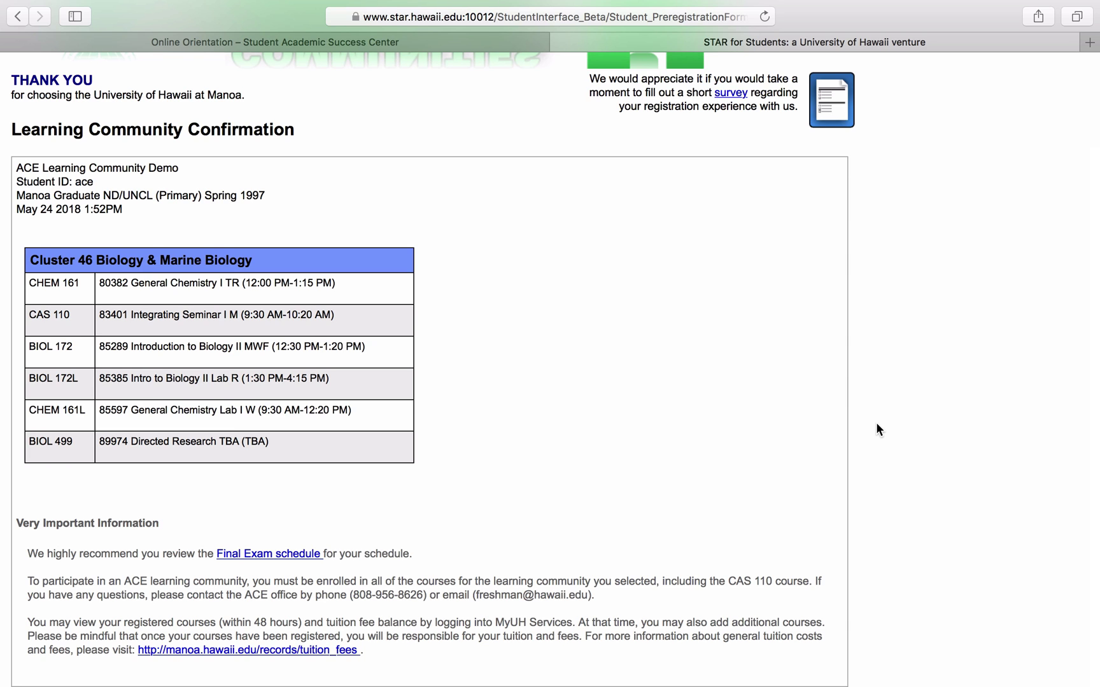
{"action": "key", "text": "super+n"}
{"action": "type", "text": "myuh.hawaii.edu/"}
{"action": "key", "text": "Return"}
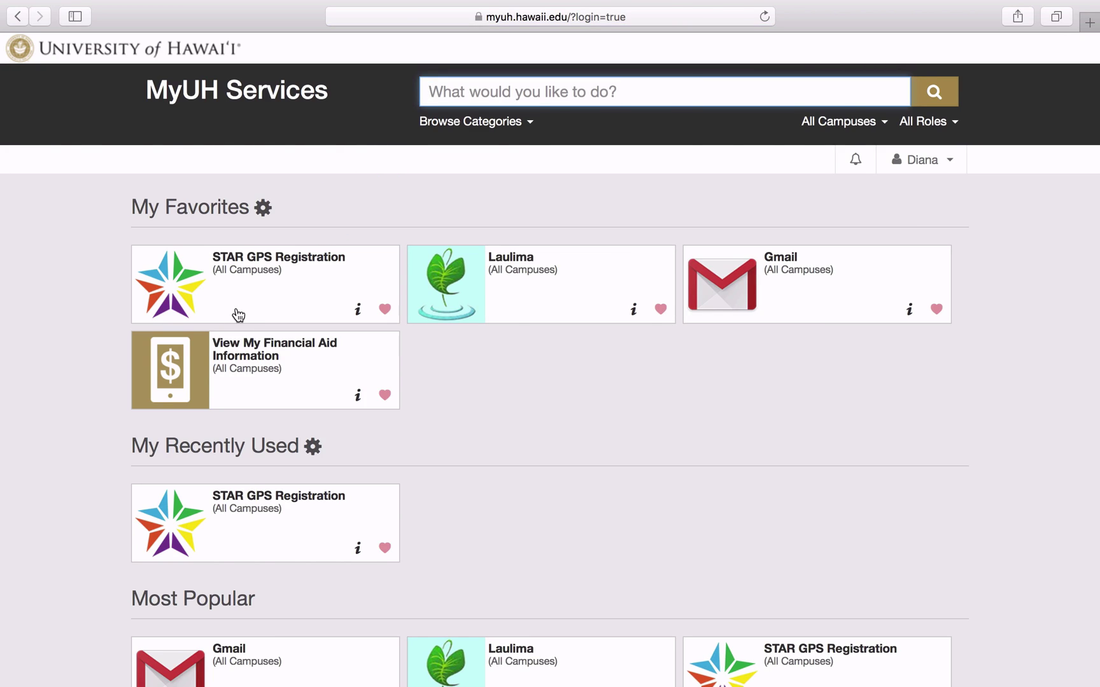
Step: Sign in to STAR GPS Registration with the student's username and password to reach 15 to Finish
{"action": "left_click", "coordinate": [236, 314]}
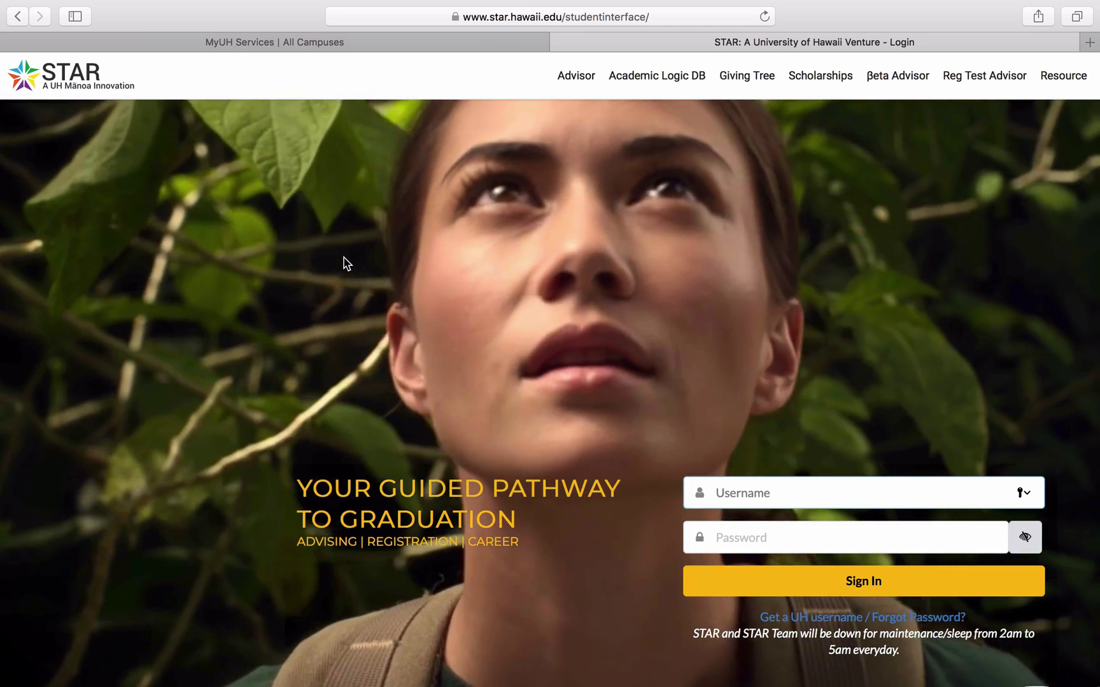
{"action": "type", "text": "dianalt"}
{"action": "key", "text": "Tab"}
{"action": "type", "text": "••••••••••••"}
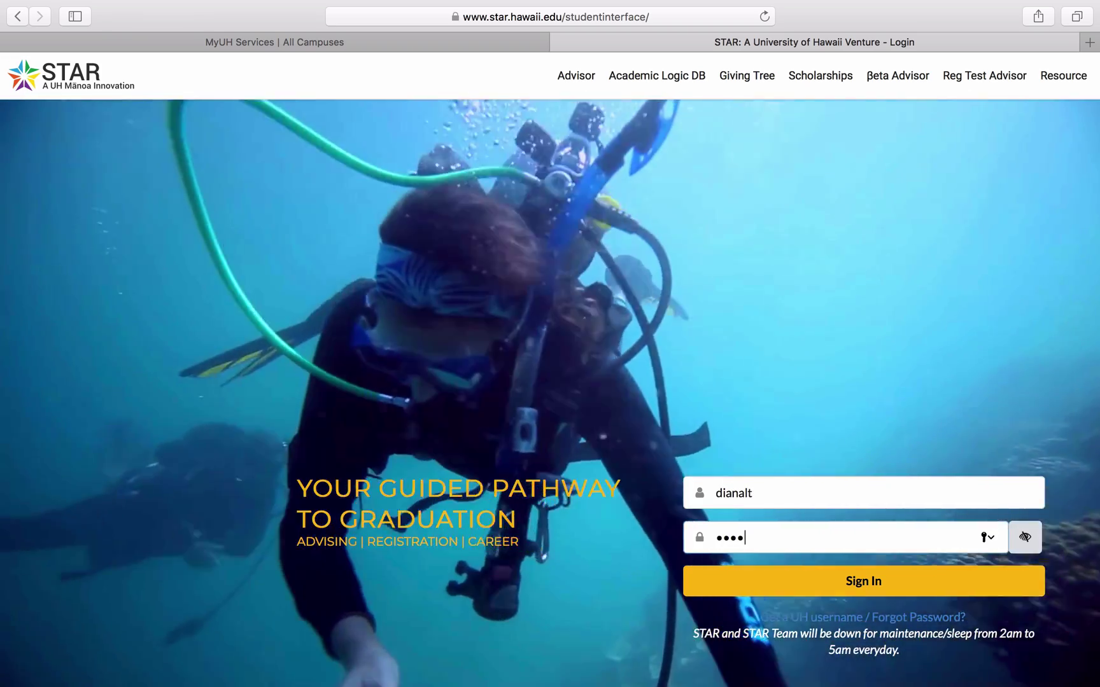
{"action": "key", "text": "Return"}
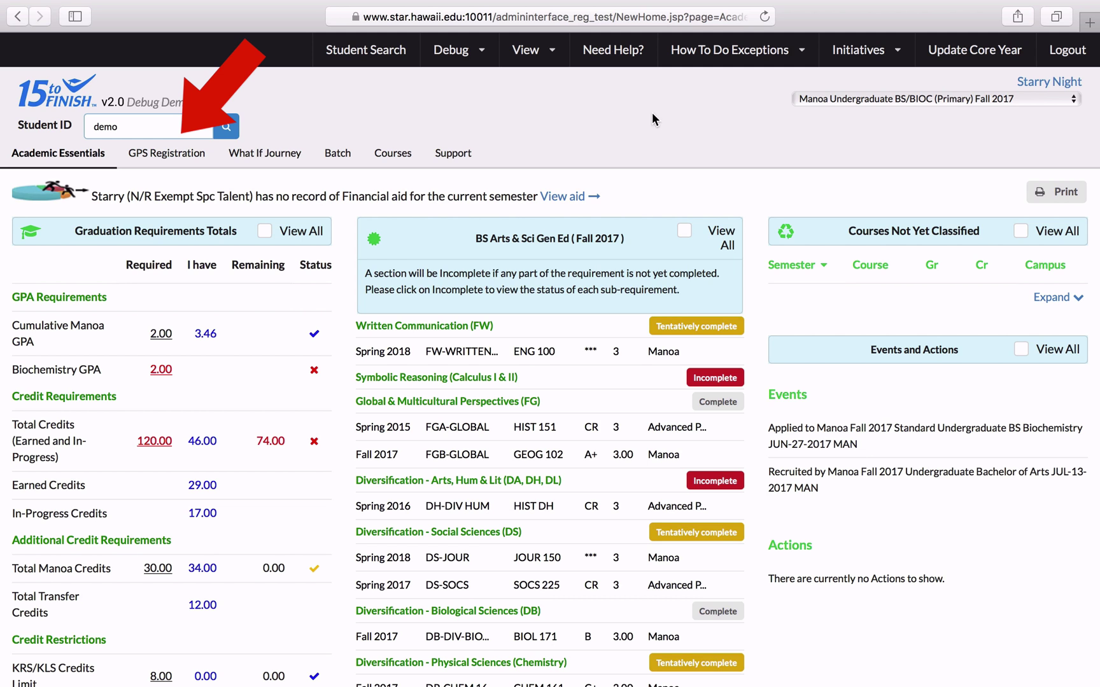
Step: Open the 121.00-credit GPS Registration plan and review Test Scores: Chemistry Placement 6, Math Placement 1
{"action": "left_click", "coordinate": [168, 160]}
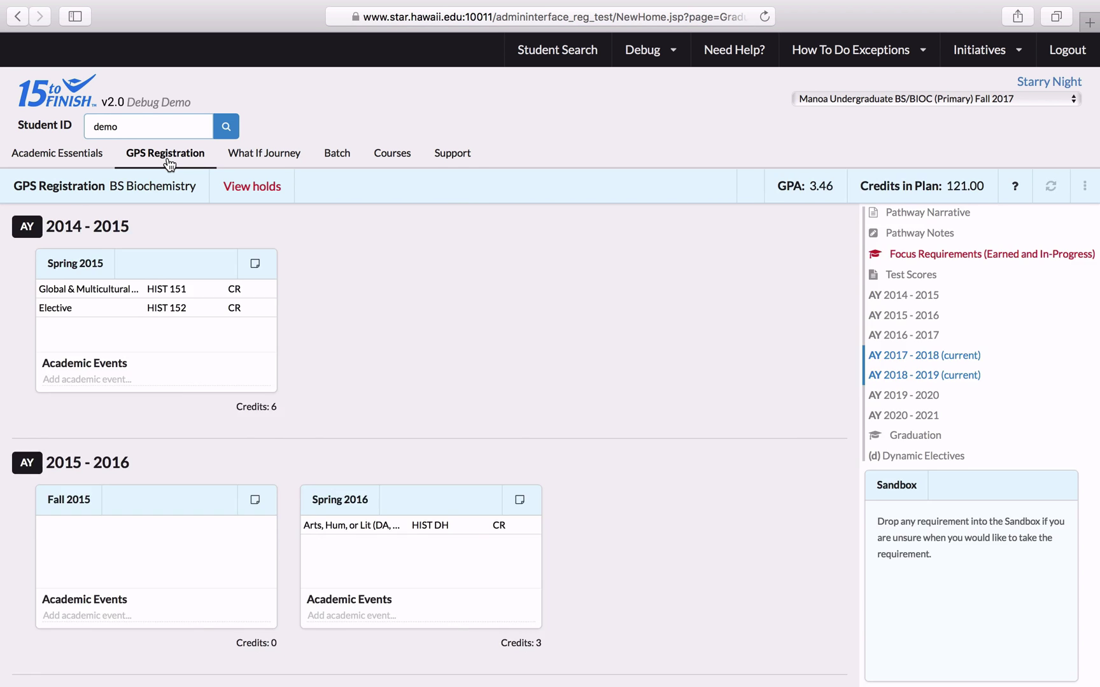
{"action": "left_click", "coordinate": [921, 278]}
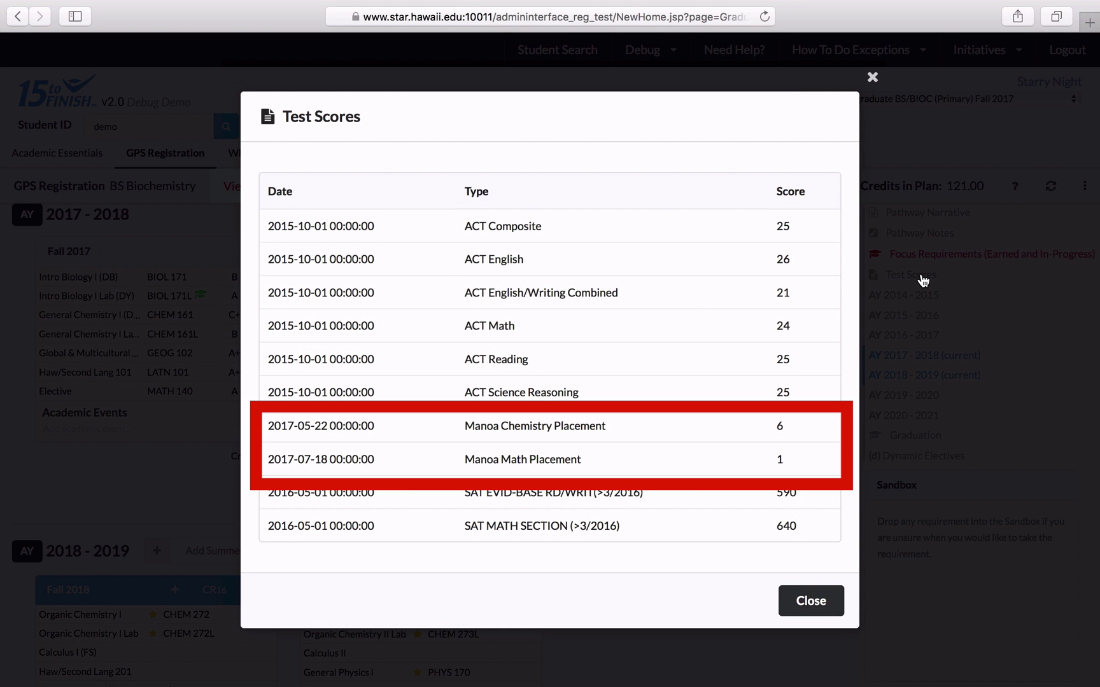
{"action": "left_click", "coordinate": [874, 77]}
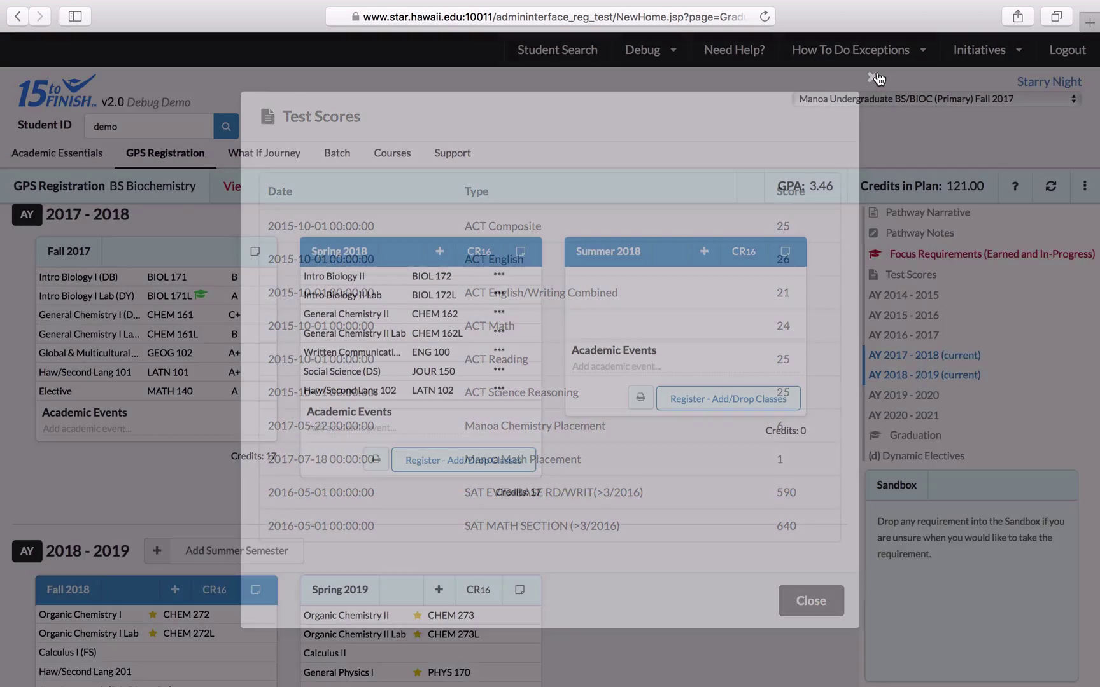